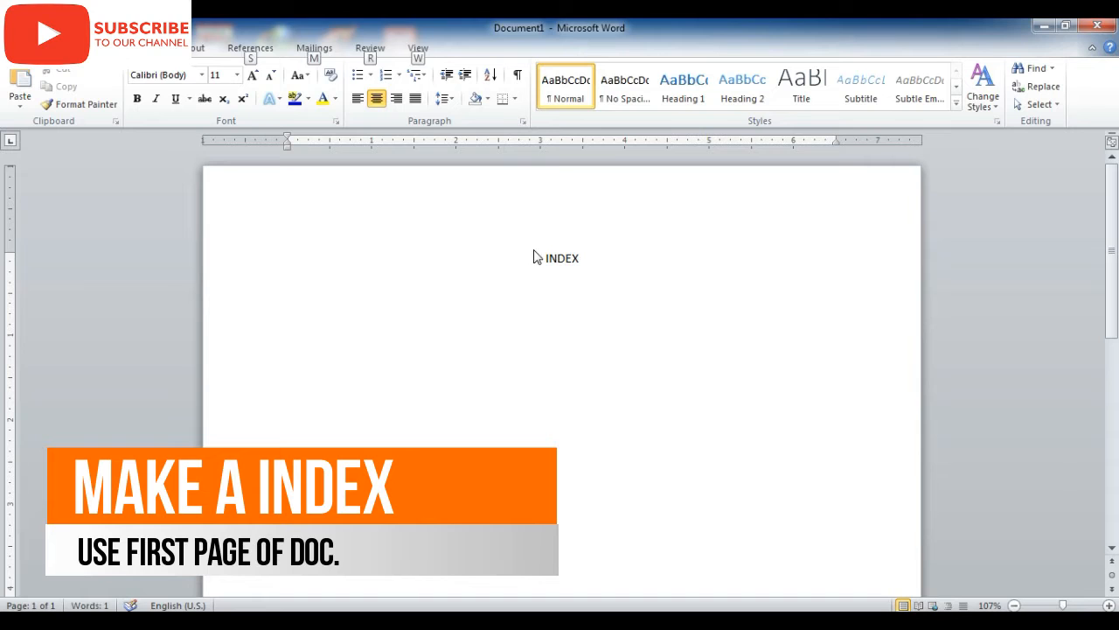
Enlarge the INDEX title on the first page to 22 pt
drag(542, 253, 581, 255)
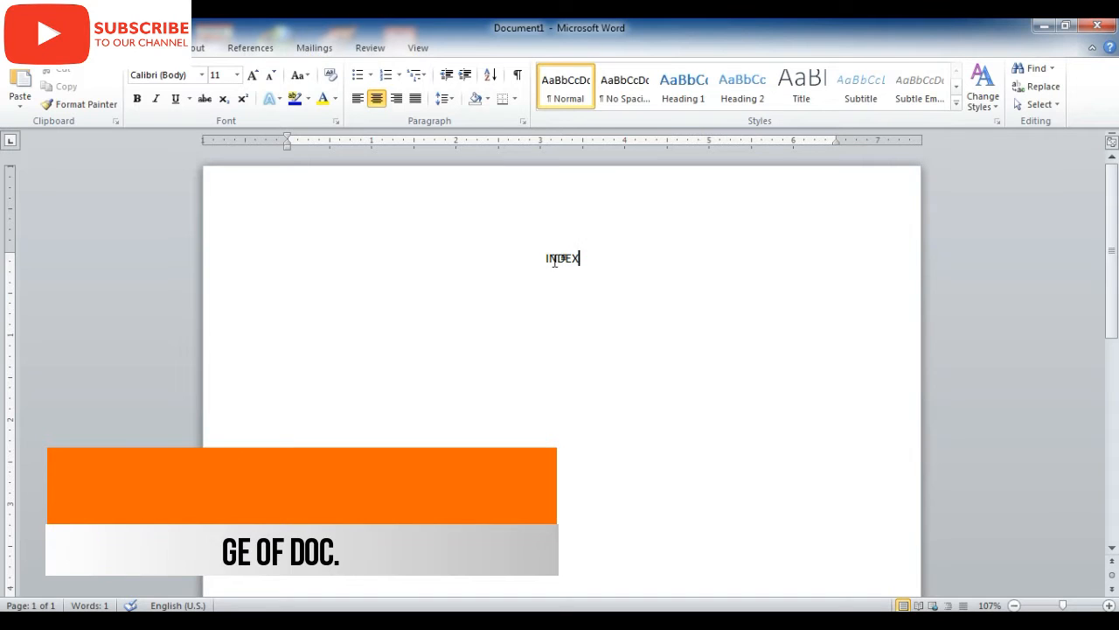
click(251, 76)
click(251, 76)
click(251, 76)
click(251, 76)
click(251, 76)
click(251, 77)
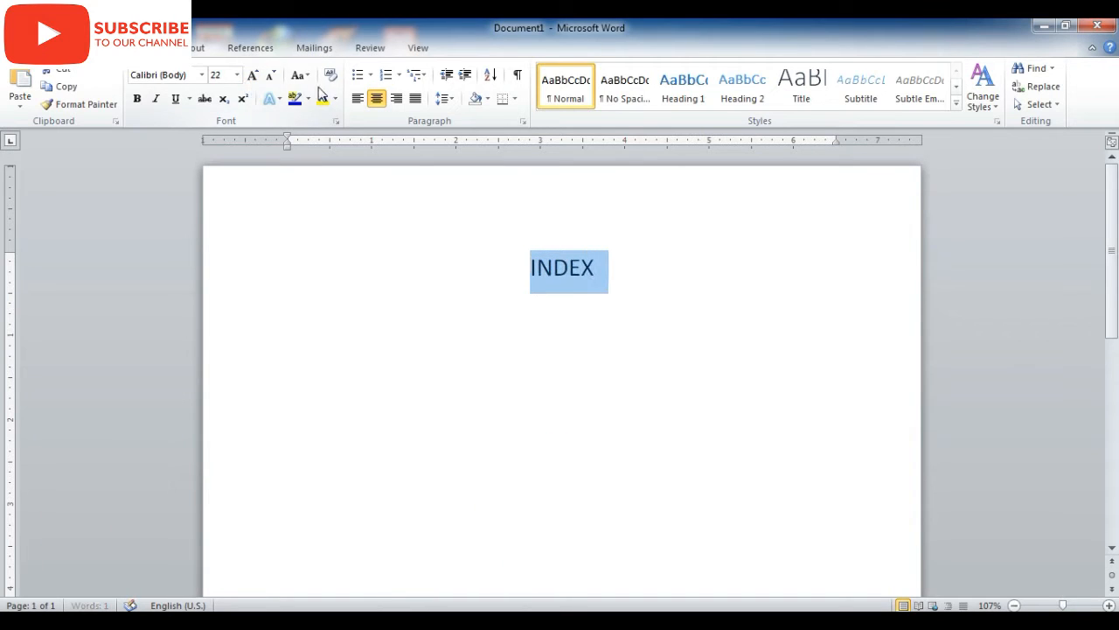
Make the INDEX title bold and underlined, and start a new line below it
click(516, 258)
drag(516, 259, 633, 257)
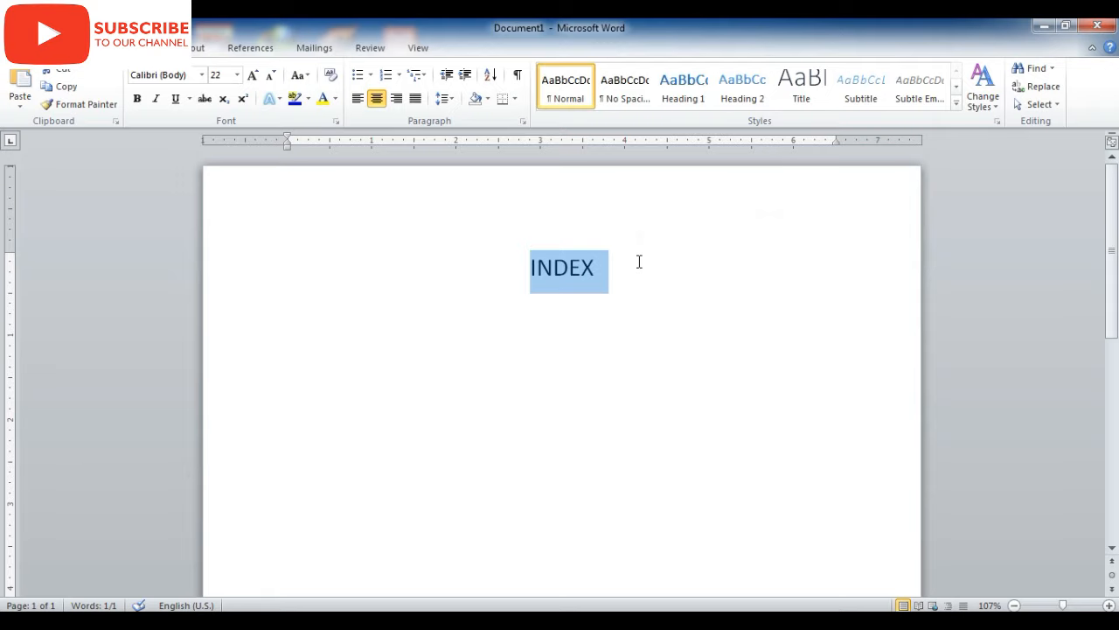
key(ctrl+b)
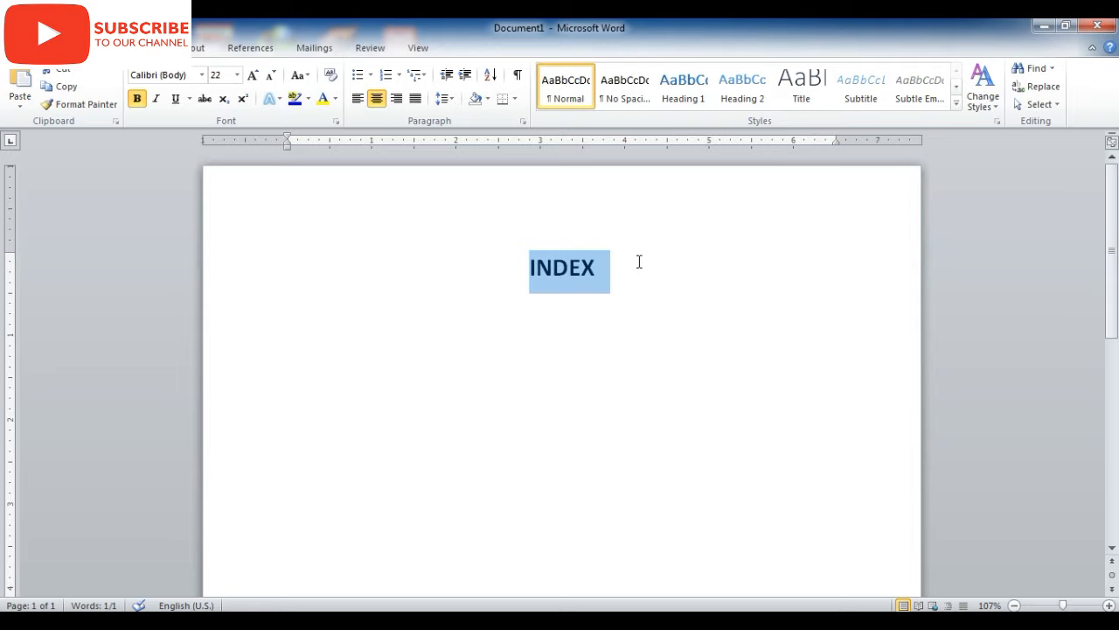
key(ctrl+u)
click(639, 262)
key(Return)
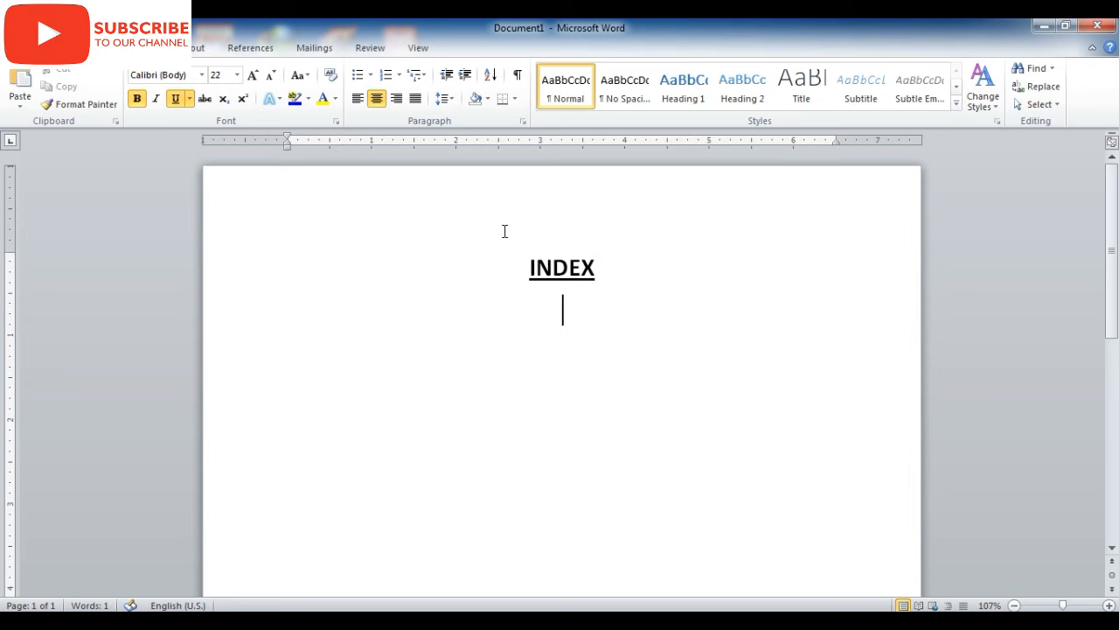
Clear the formatting of the line below the INDEX title and add two more empty lines
click(329, 75)
key(Return)
key(Return)
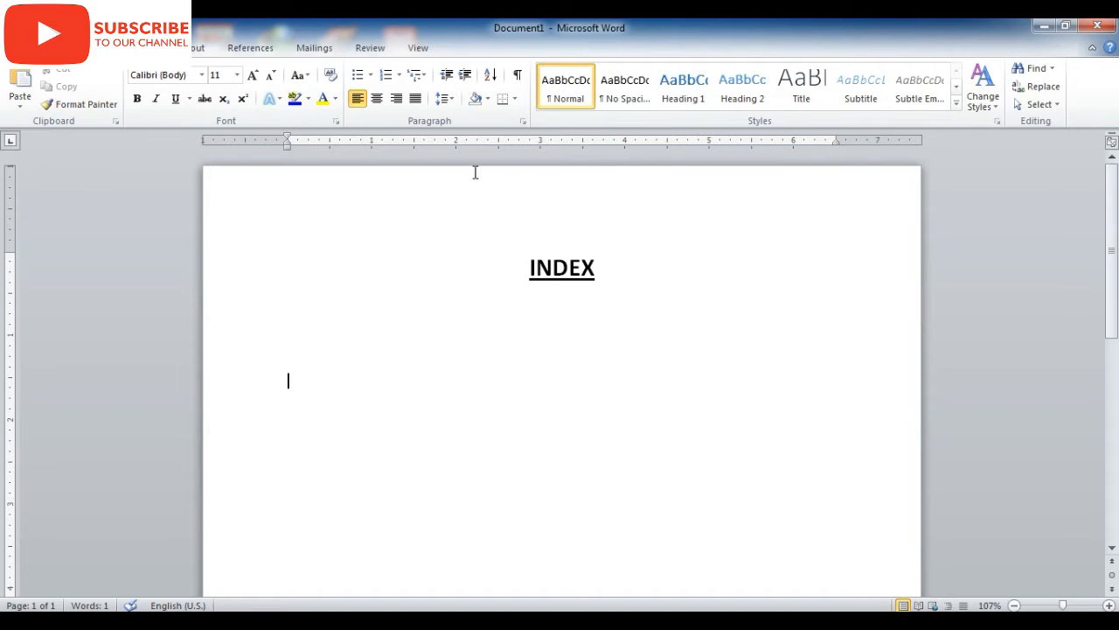
Insert a blank page after the INDEX page
click(123, 48)
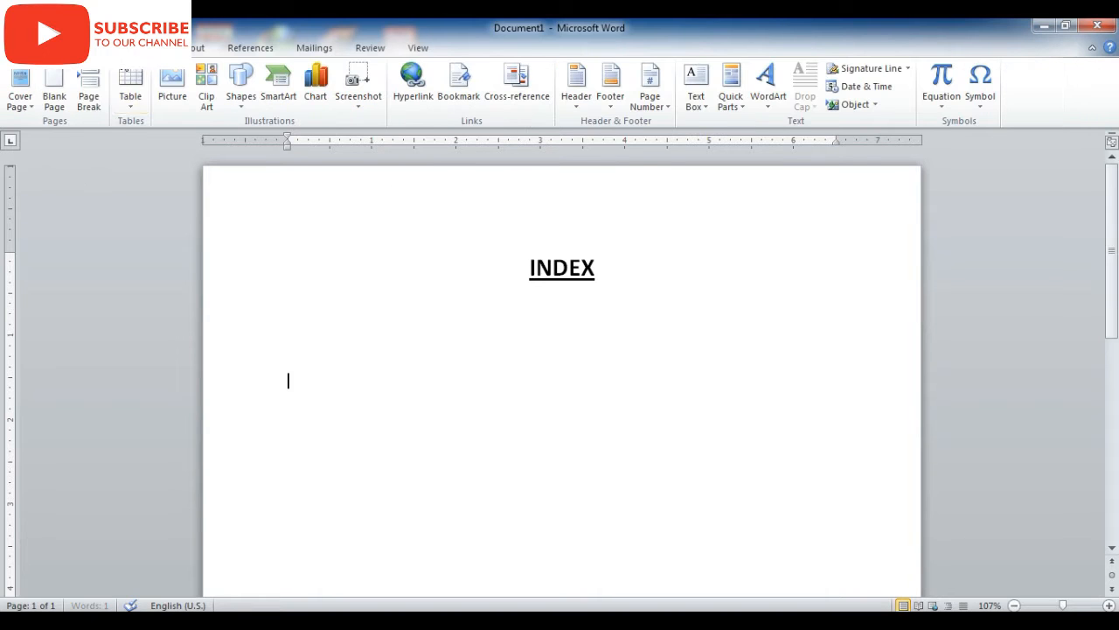
click(54, 101)
scroll(328, 367, down, 2)
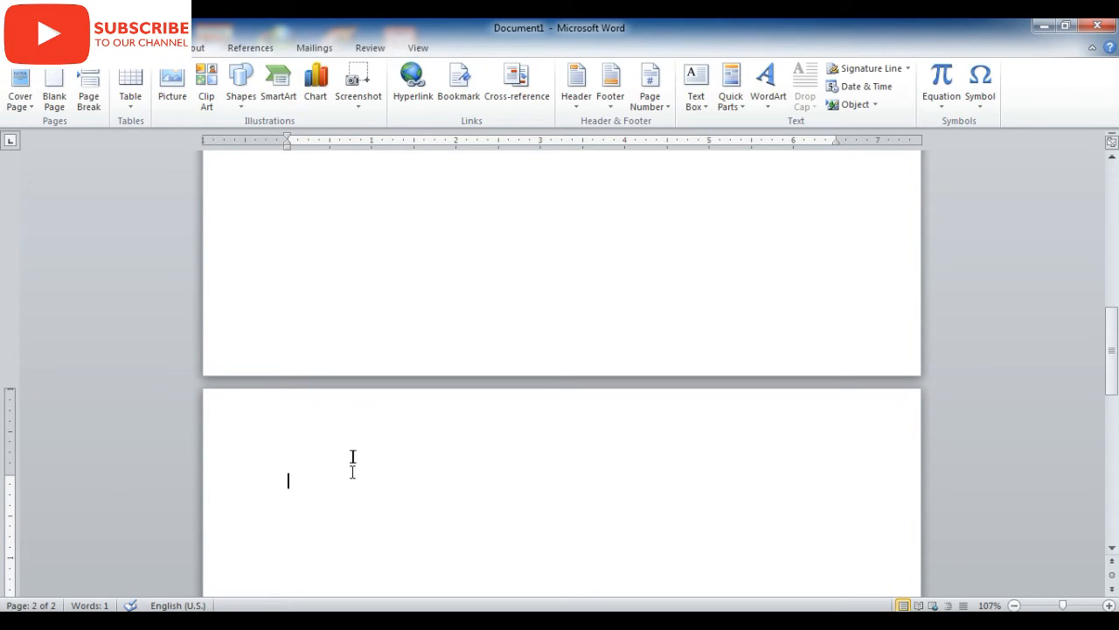
Add the heading "LESSON-1 COMPUTER INPUT DEVICE" on page 2 in the Heading 1 style
click(83, 47)
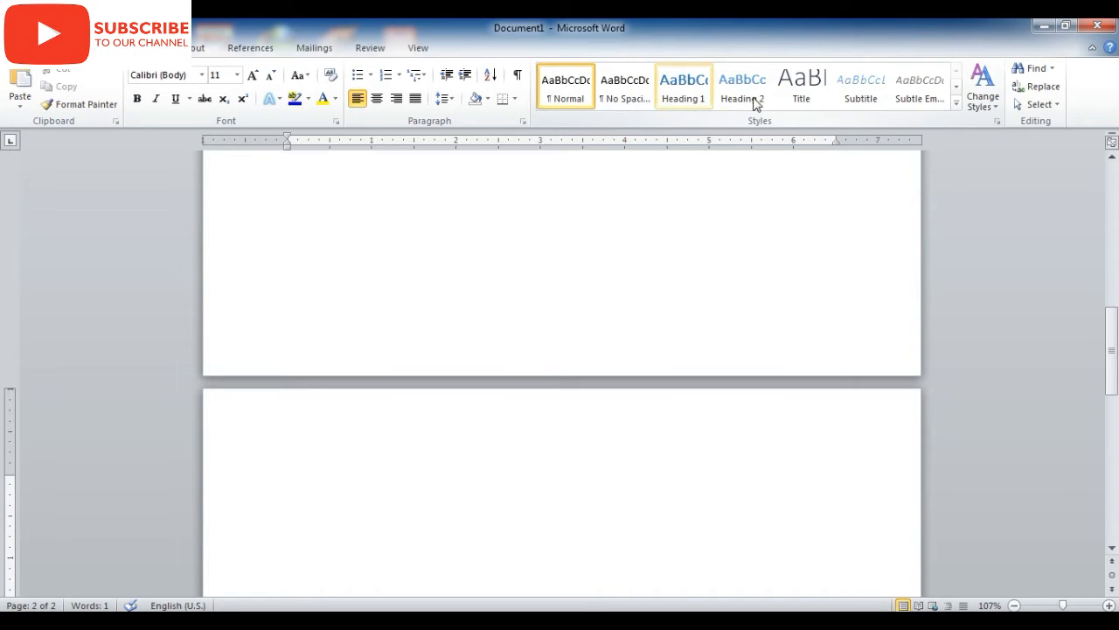
click(684, 87)
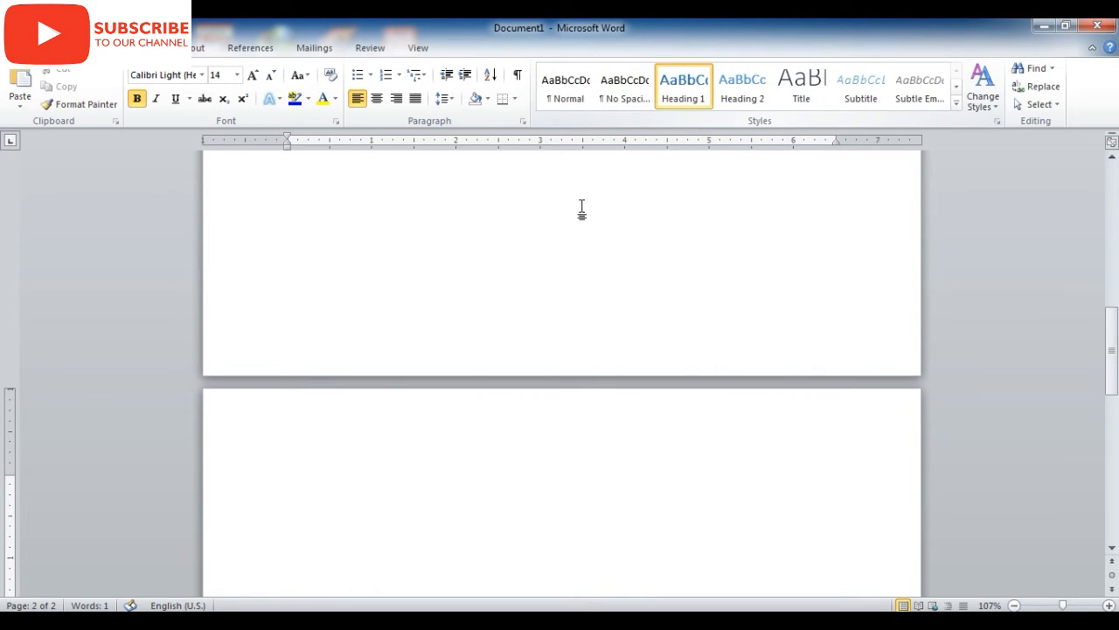
text(LE)
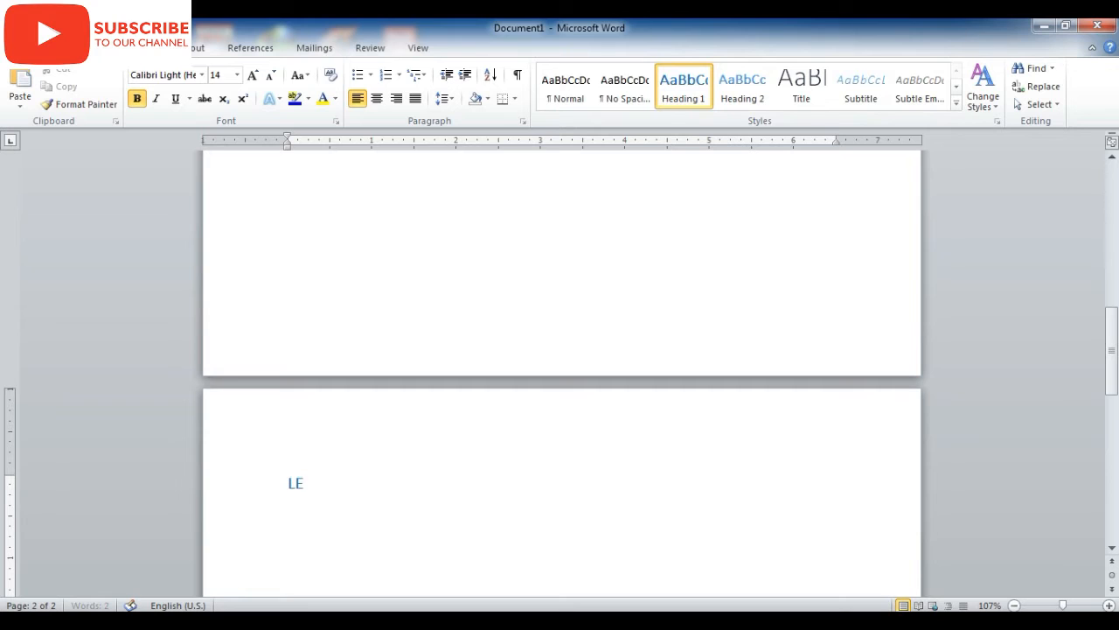
text(SSON-1)
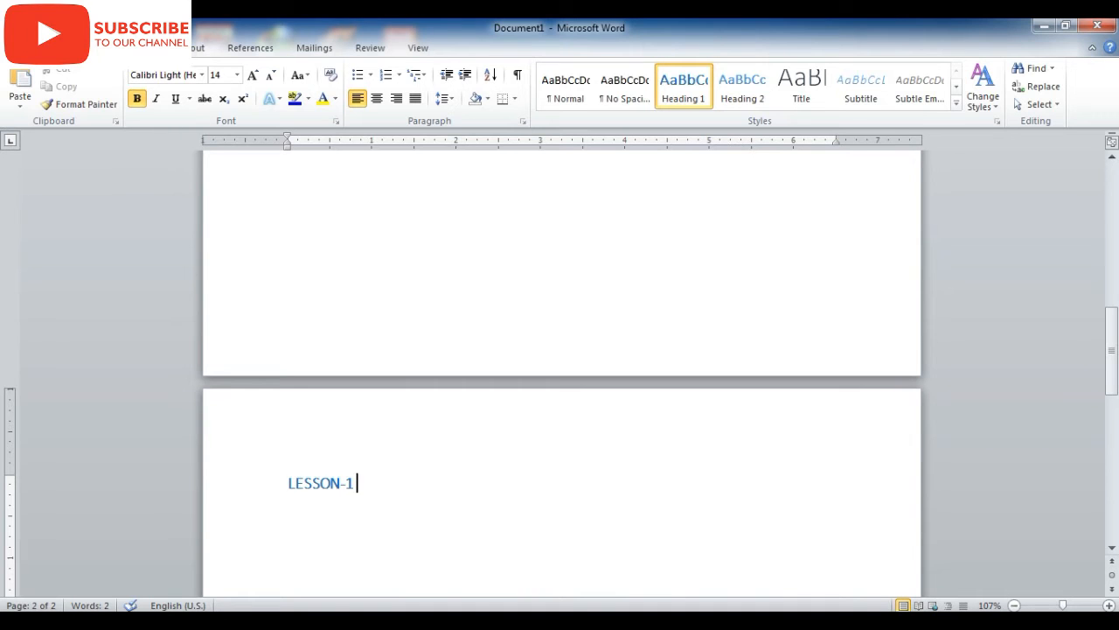
text(COMPUTER INPUT DEV)
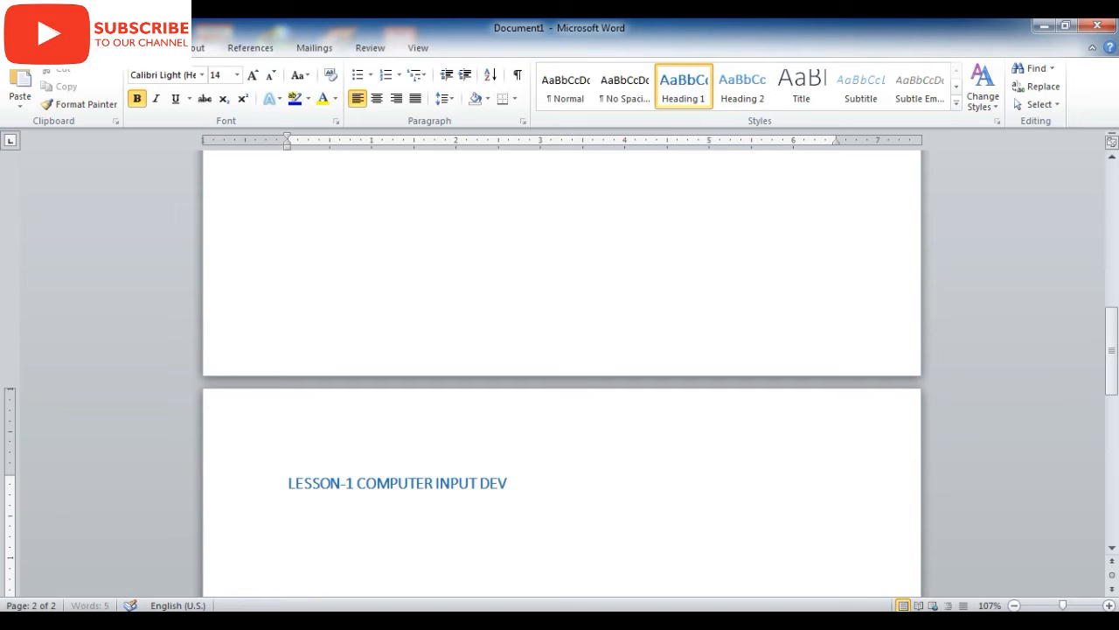
Format the LESSON-1 heading at 22 pt, underlined and centered, and start a new line below it
drag(604, 484, 300, 401)
click(252, 74)
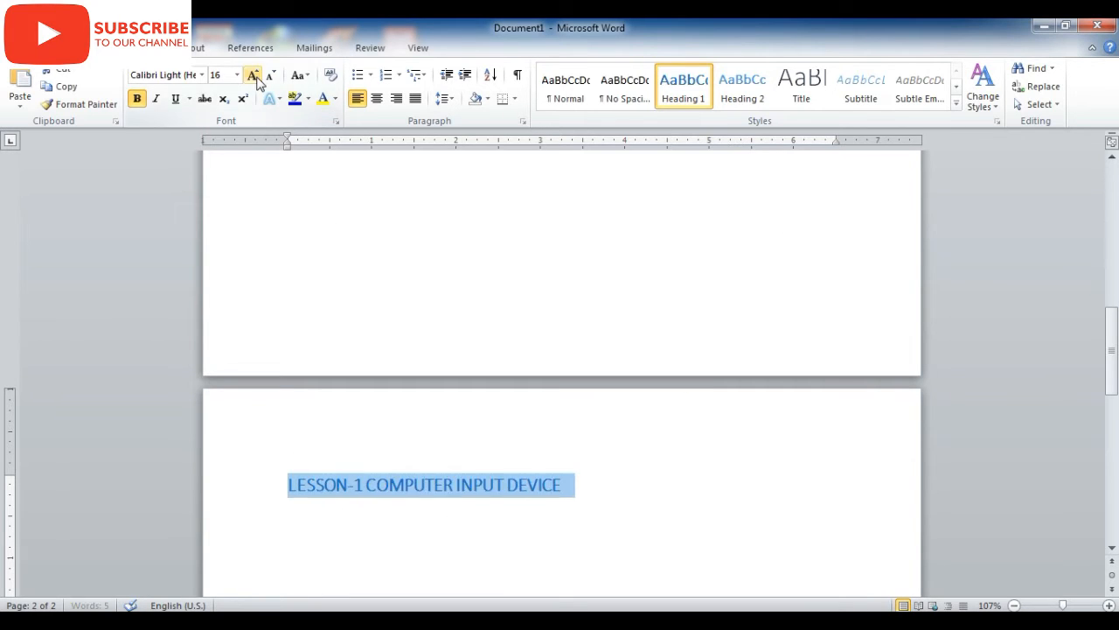
click(252, 74)
click(253, 74)
click(253, 74)
click(175, 97)
click(720, 480)
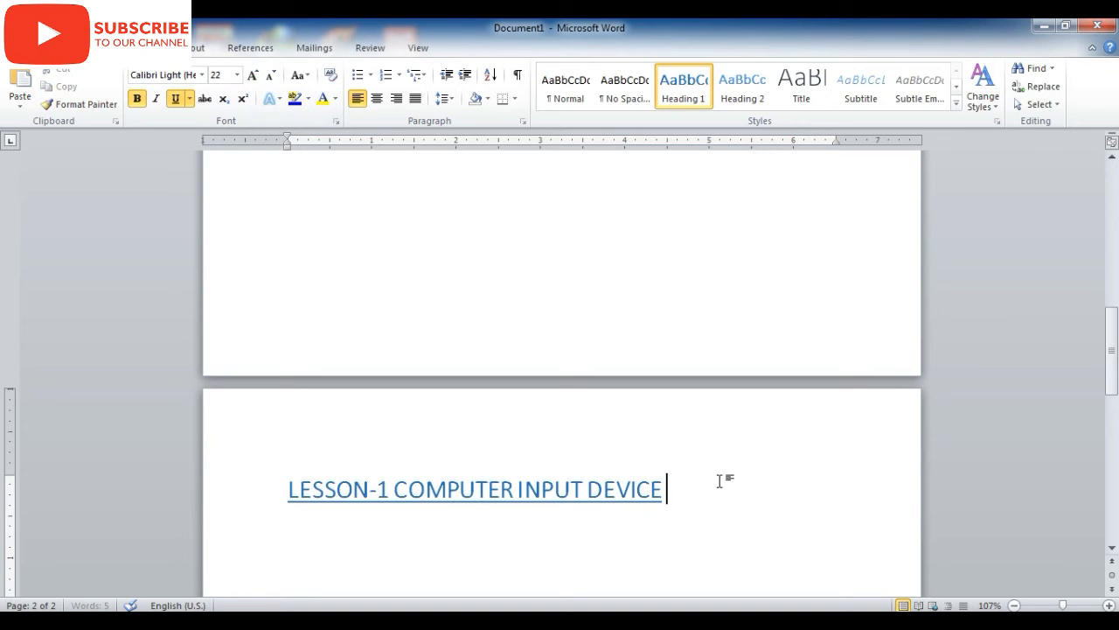
click(377, 98)
key(Return)
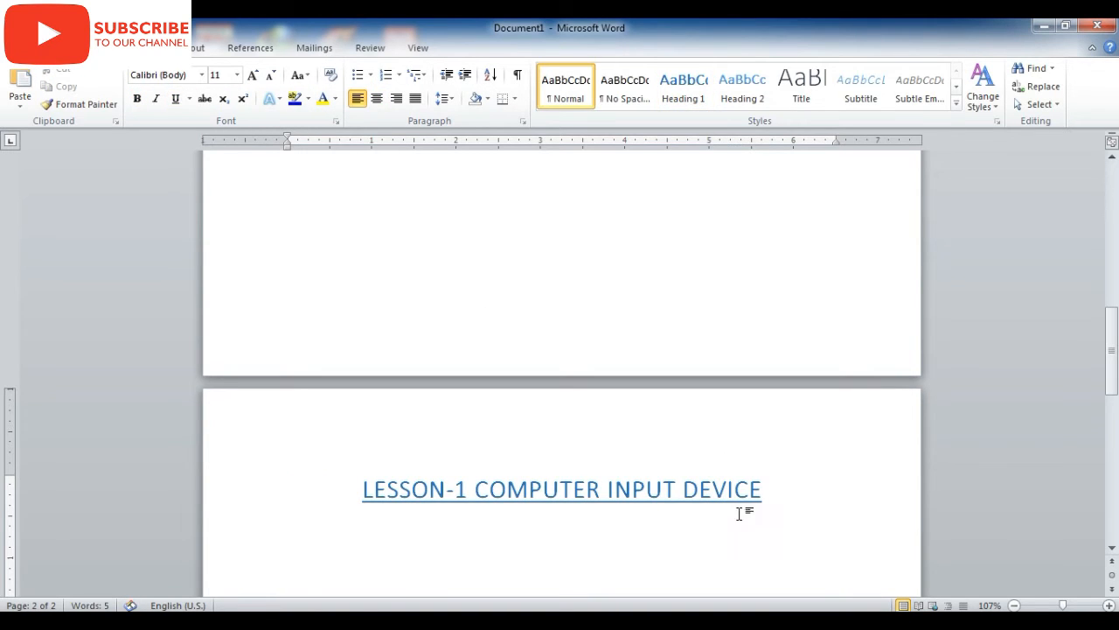
Fill the space below the LESSON-1 heading with sample paragraphs generated by =RAND(19)
scroll(723, 512, down, 1)
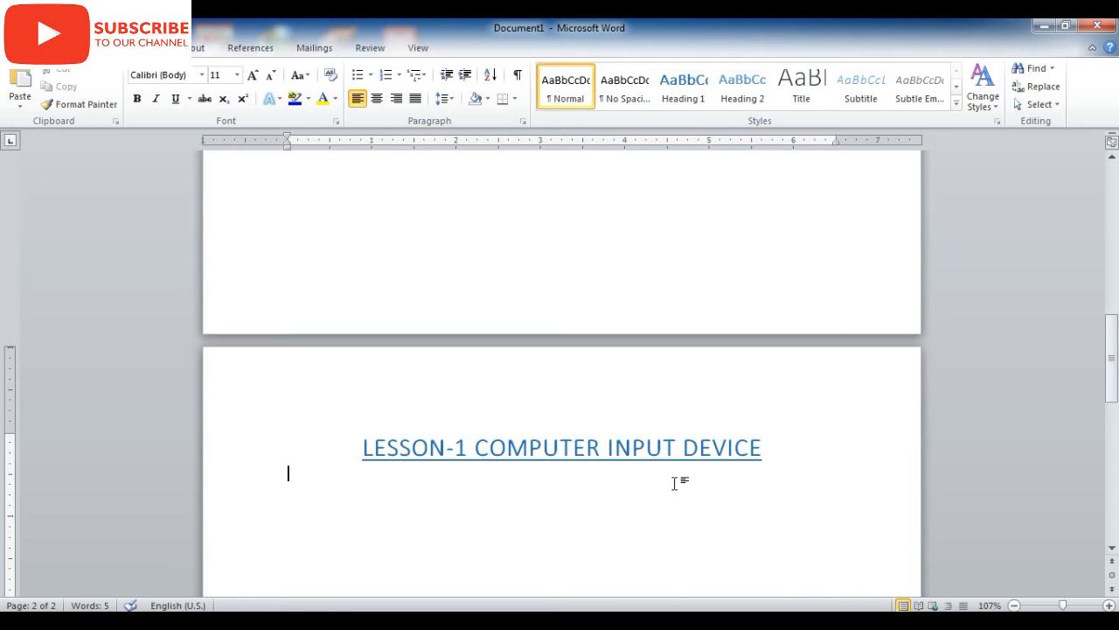
scroll(650, 481, down, 2)
text(=RAND)
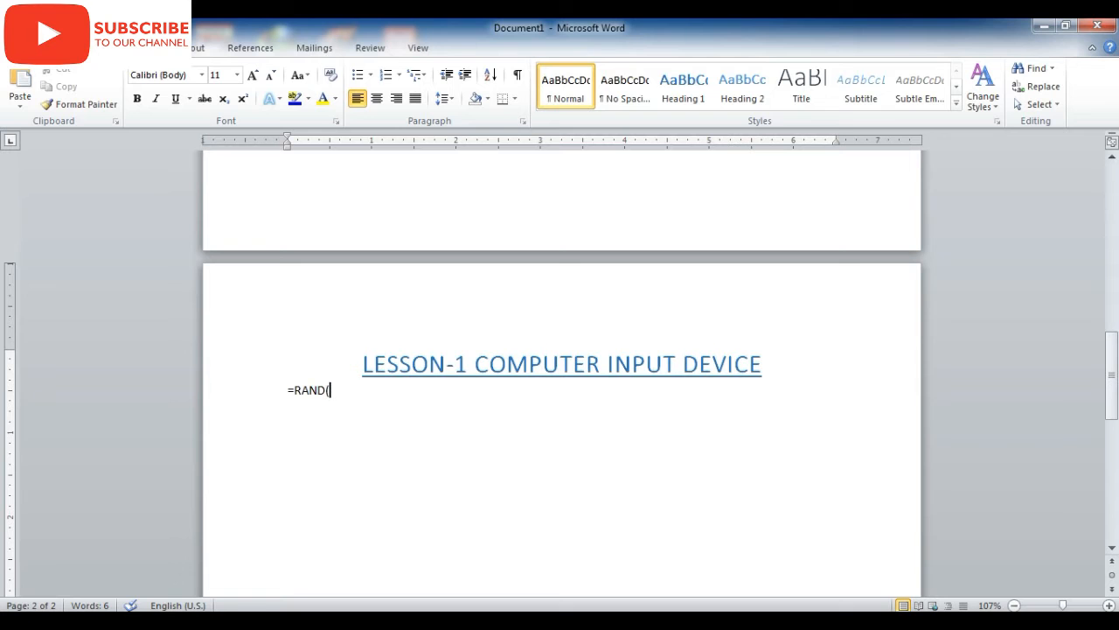
text((19))
key(Return)
scroll(577, 400, up, 10)
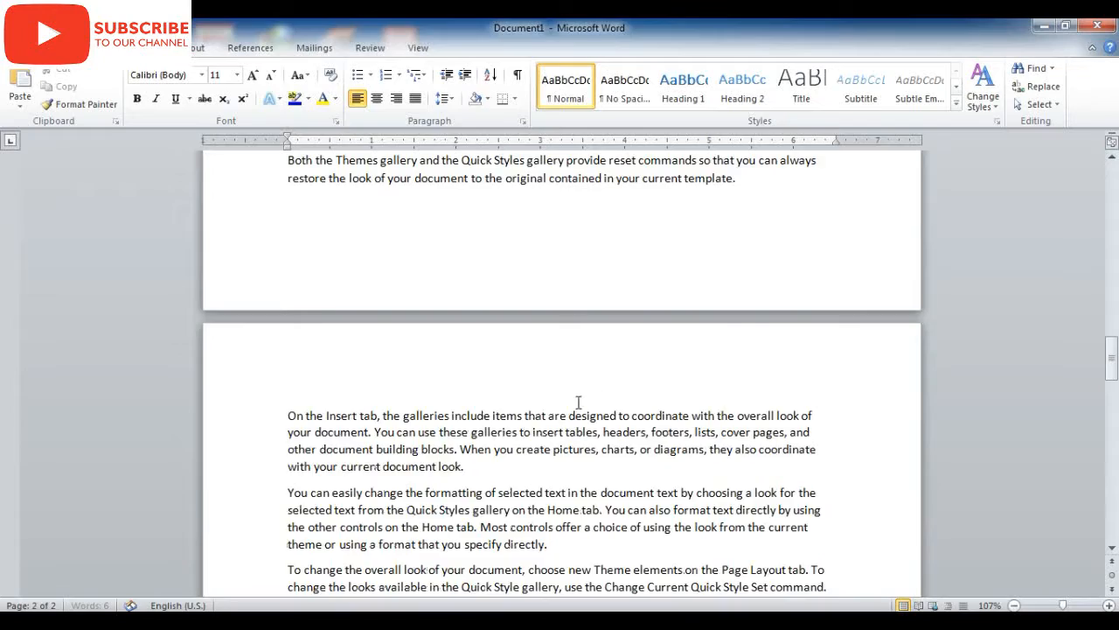
Delete the overflowing sample text on the last page
drag(537, 312, 523, 482)
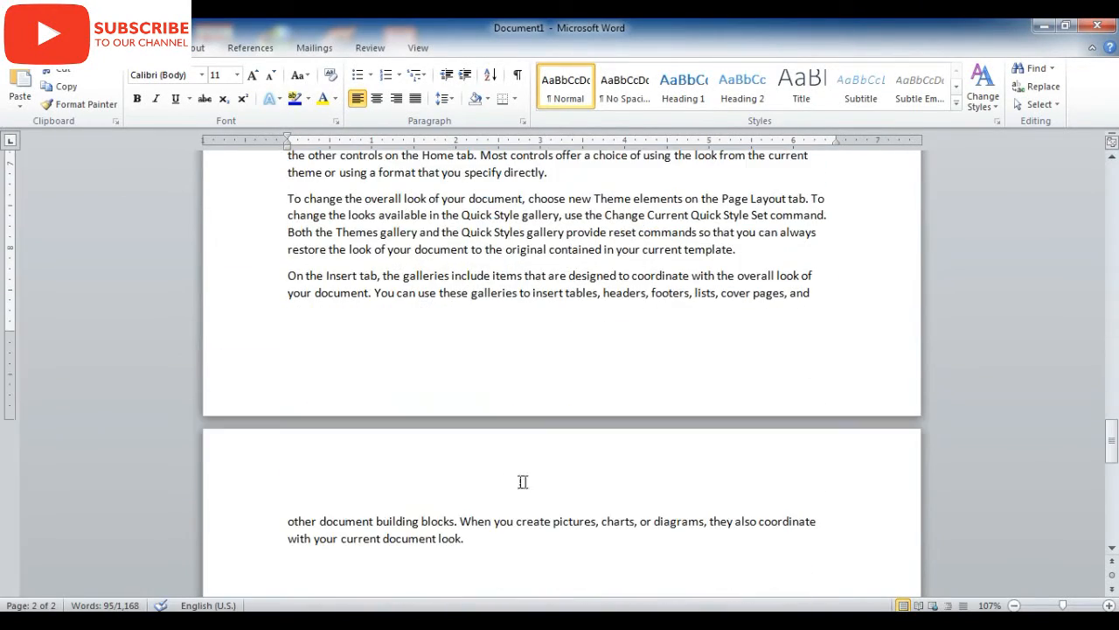
drag(264, 501, 545, 582)
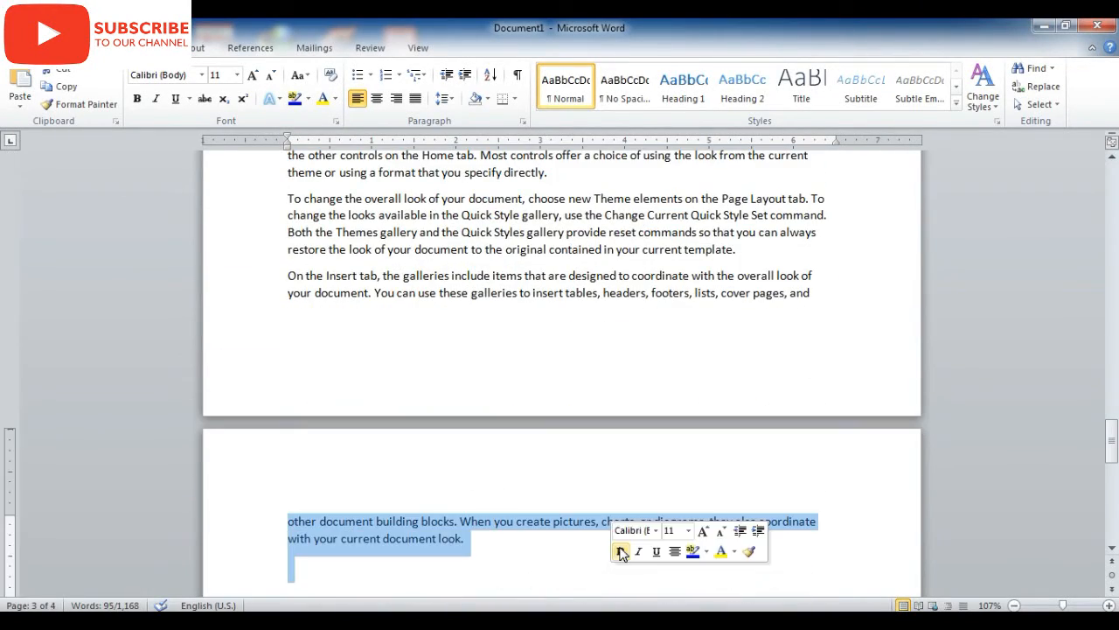
key(Delete)
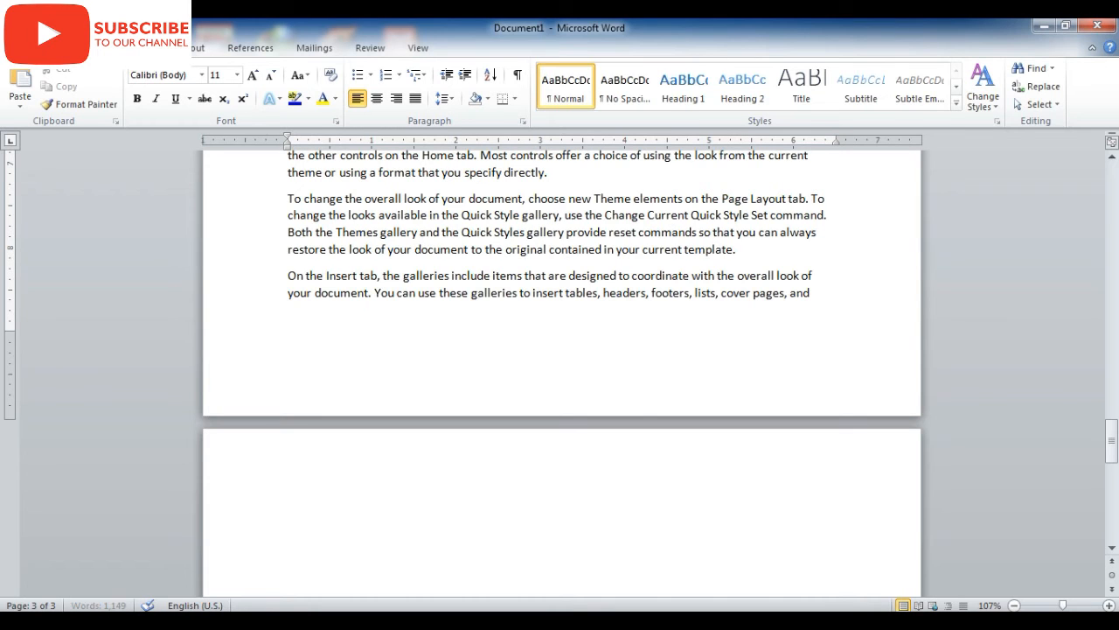
Add the heading "LESSON-2 COMPUTER OUTPUT DEVICE" on page 4 in the Heading 1 style
click(711, 468)
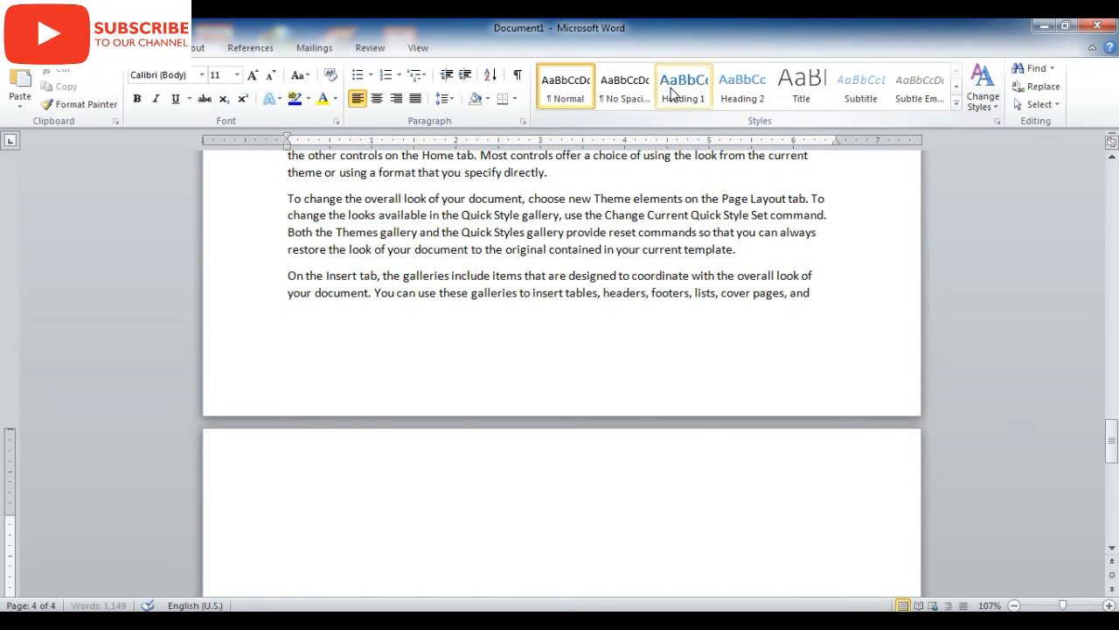
click(672, 93)
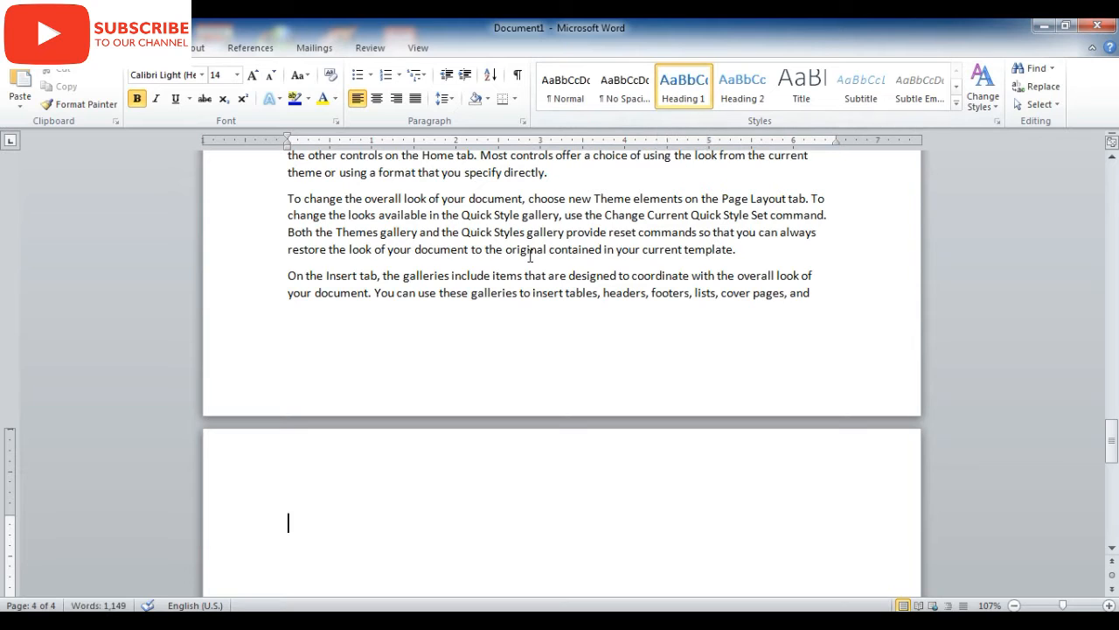
text(LESSON-2)
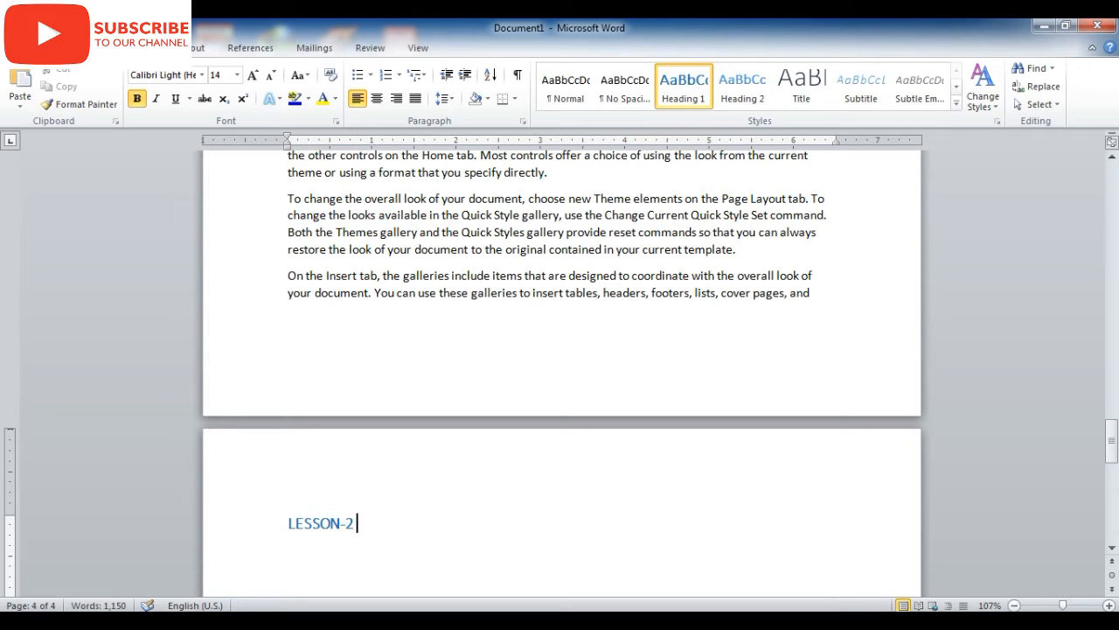
text( COMPUTER OUTPUT)
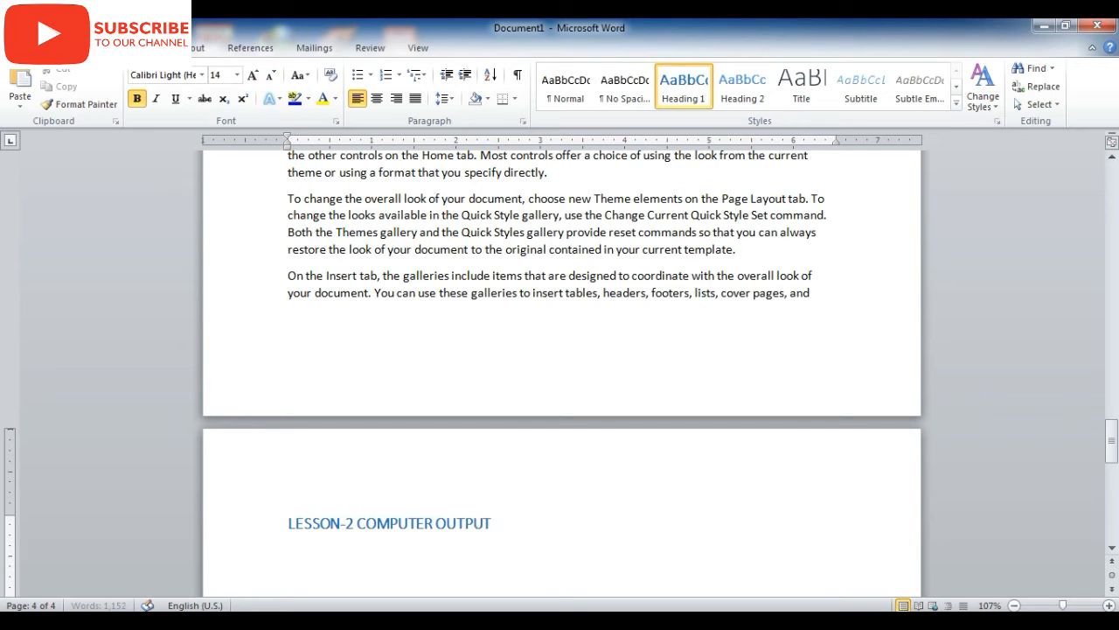
text( DEVICE)
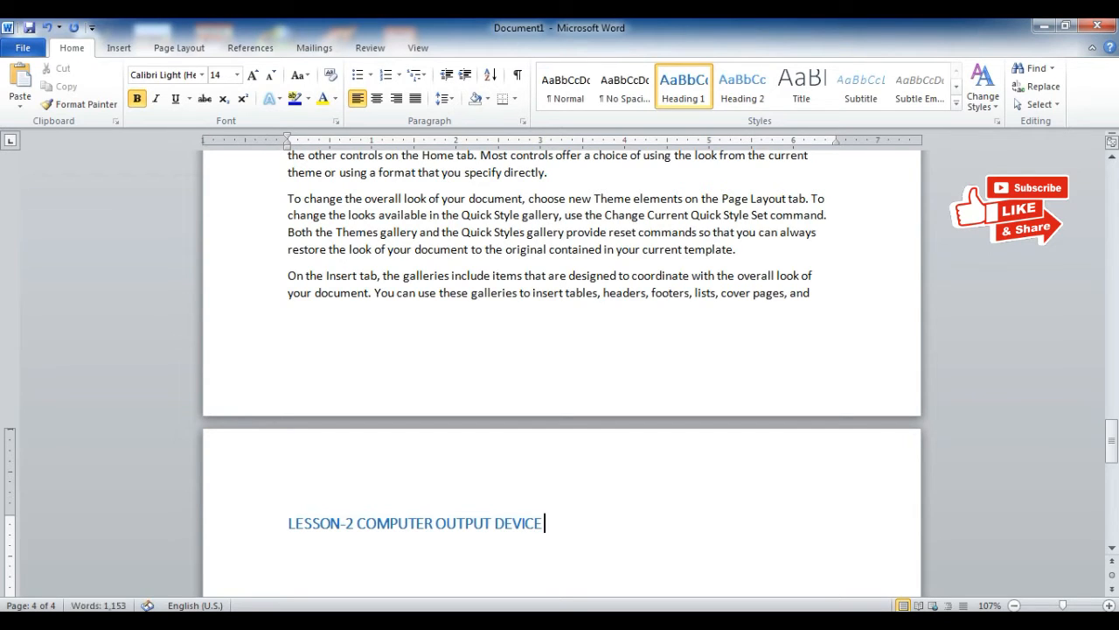
Format the LESSON-2 heading at 20 pt and centered, and start a new line below it
click(261, 522)
click(252, 75)
click(253, 75)
click(253, 75)
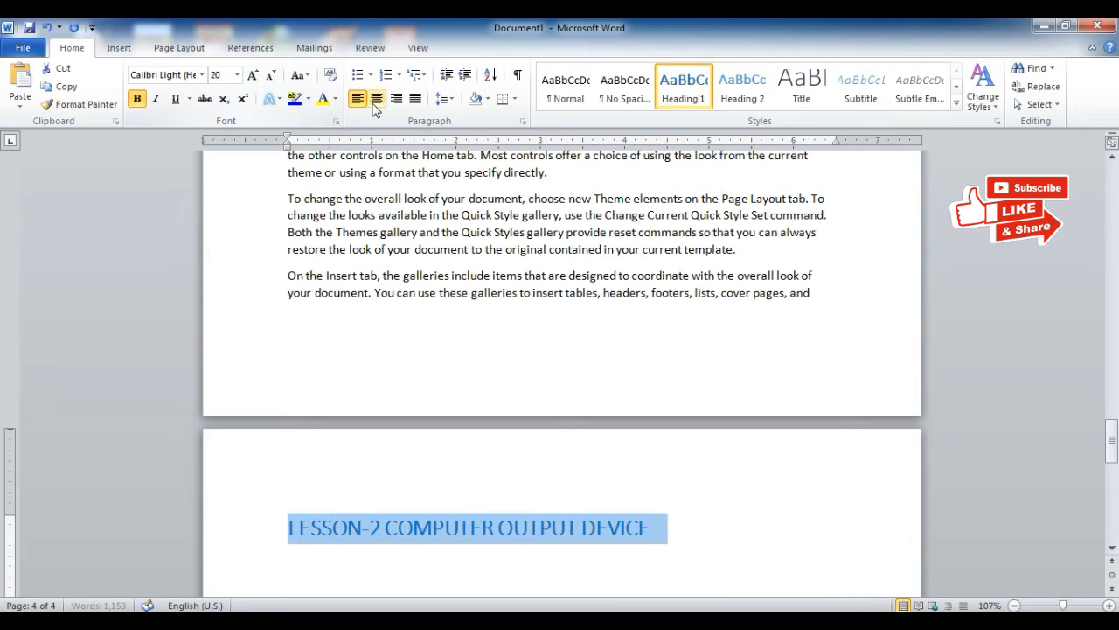
click(377, 97)
click(792, 527)
key(Return)
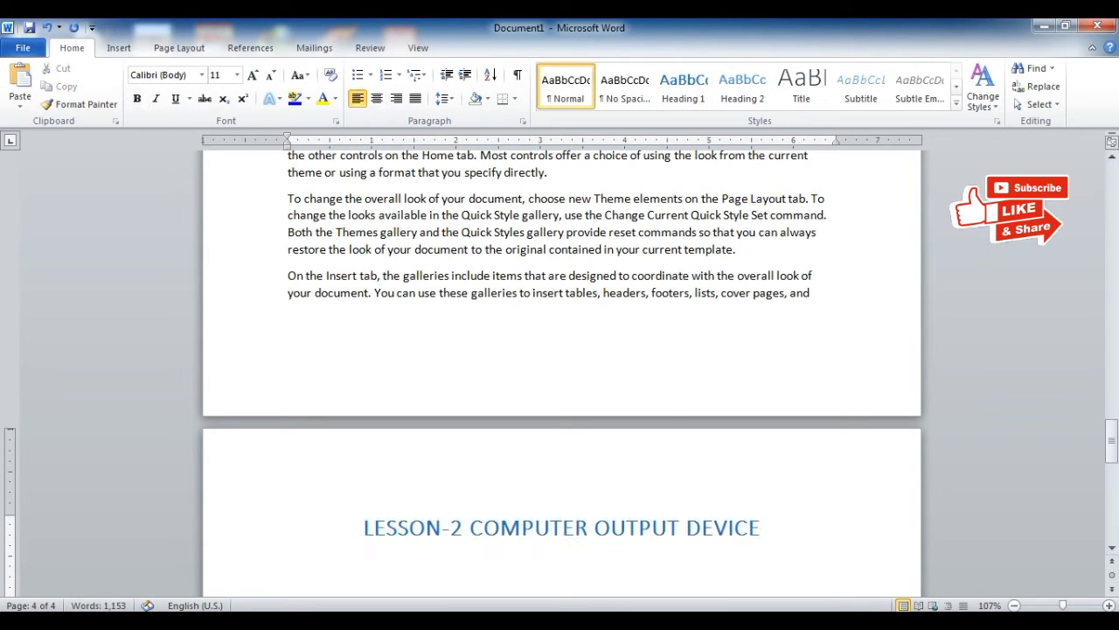
Fill the space below the LESSON-2 heading with sample paragraphs generated by =RAND(15)
scroll(768, 535, down, 1)
text(=RAND(10)
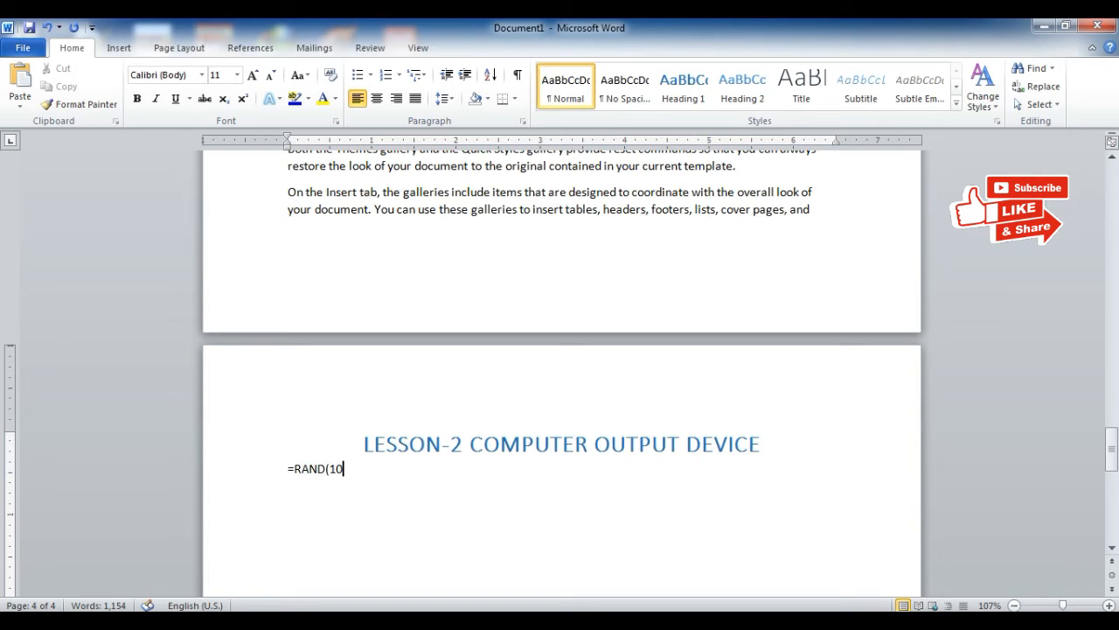
key(BackSpace)
text(5))
key(Return)
Review the lesson pages and their headings, and place the cursor at the end of the document
scroll(743, 481, up, 10)
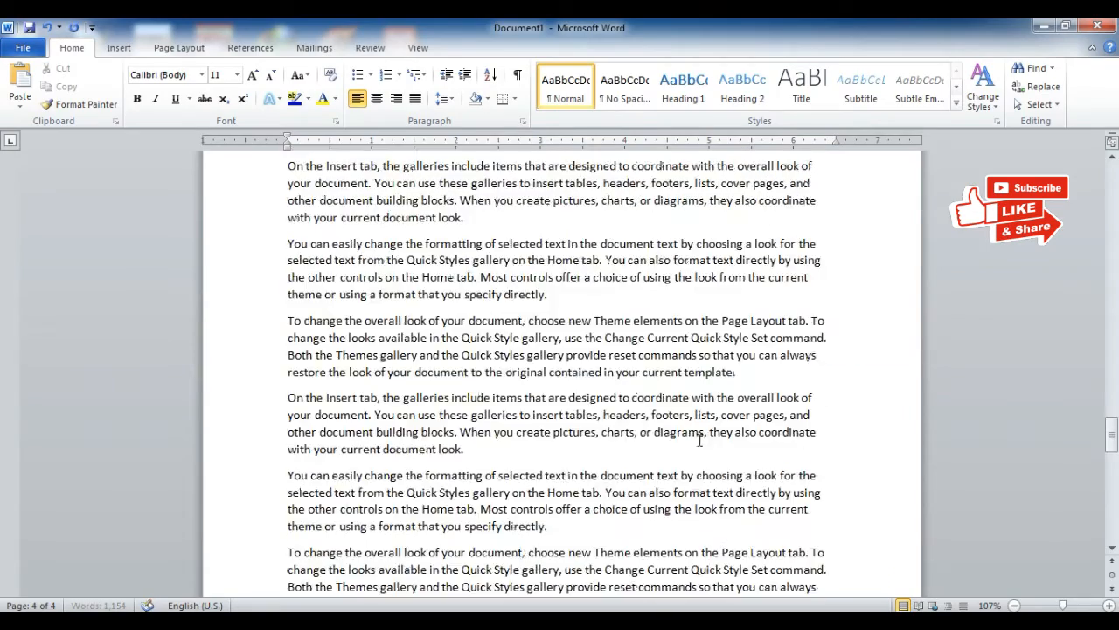
scroll(704, 411, up, 7)
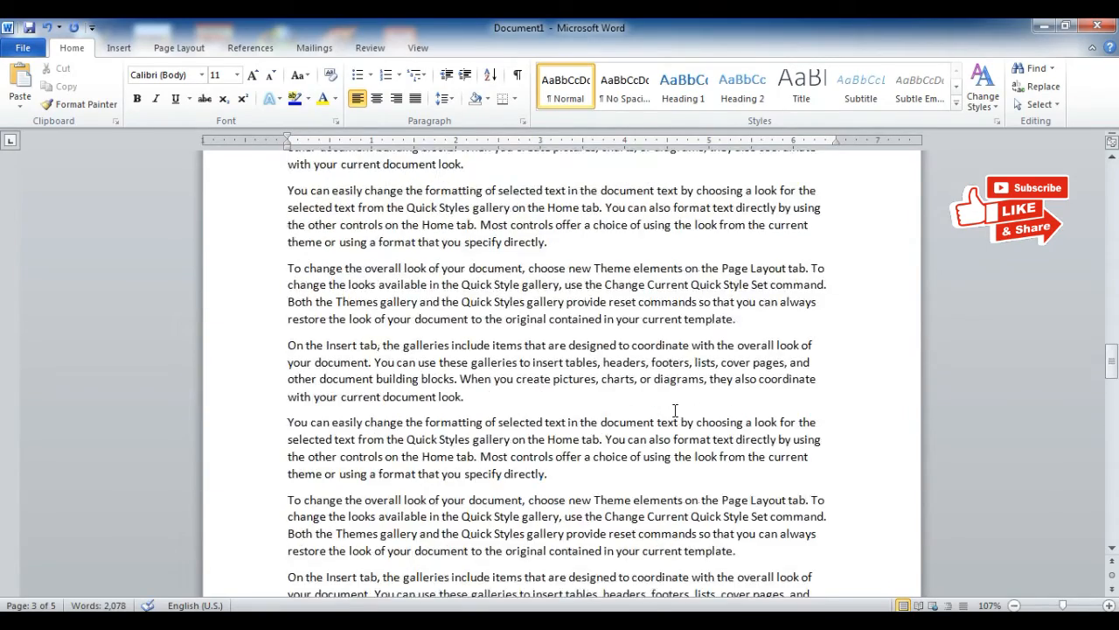
scroll(672, 394, up, 6)
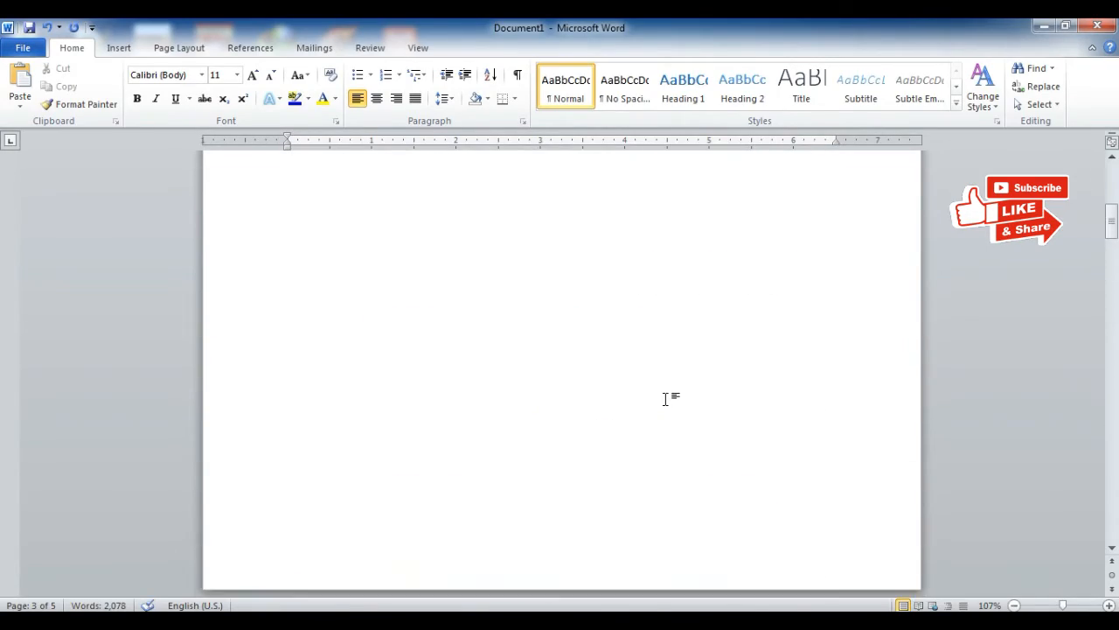
scroll(670, 398, down, 11)
scroll(669, 423, down, 8)
drag(762, 412, 362, 411)
scroll(685, 537, down, 6)
scroll(686, 537, down, 12)
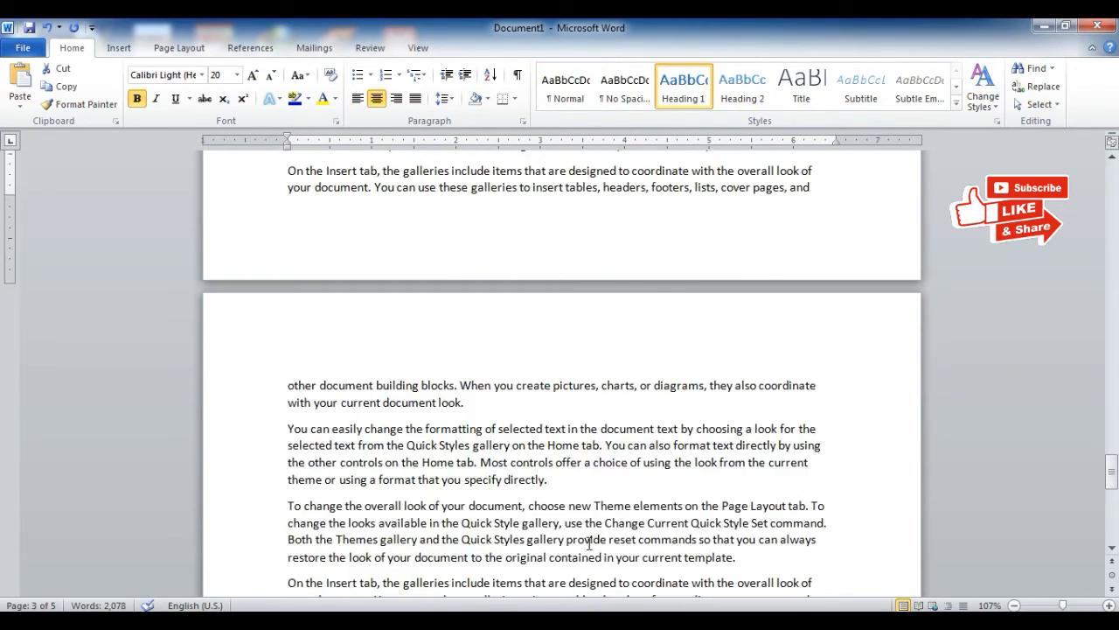
click(537, 495)
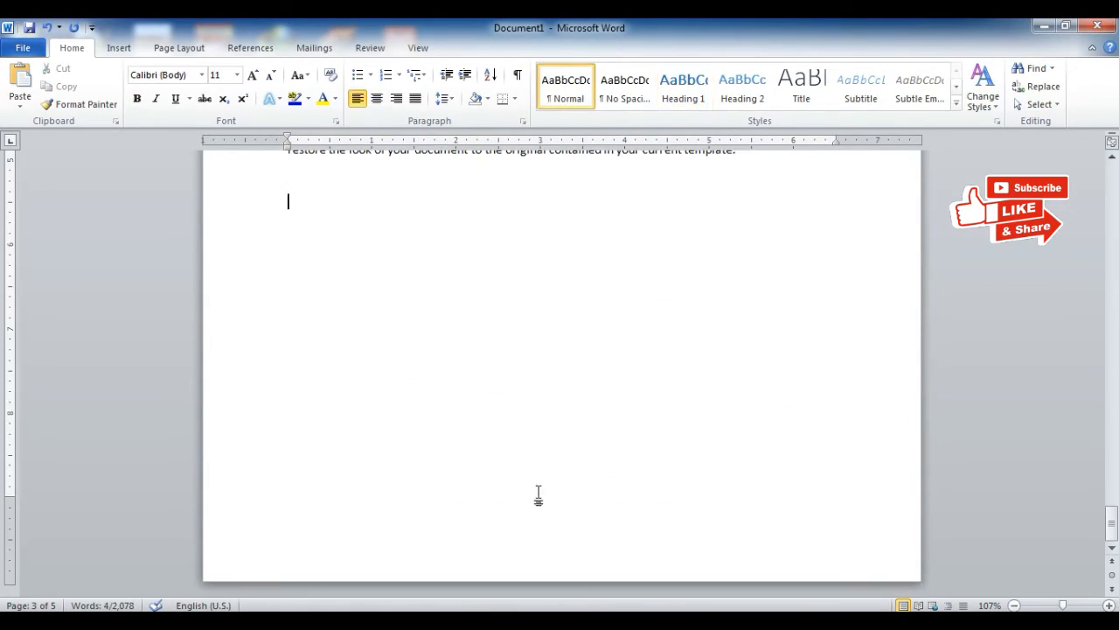
Insert a page break at the end of the document and apply the Heading 1 style to the new page's first line
click(128, 50)
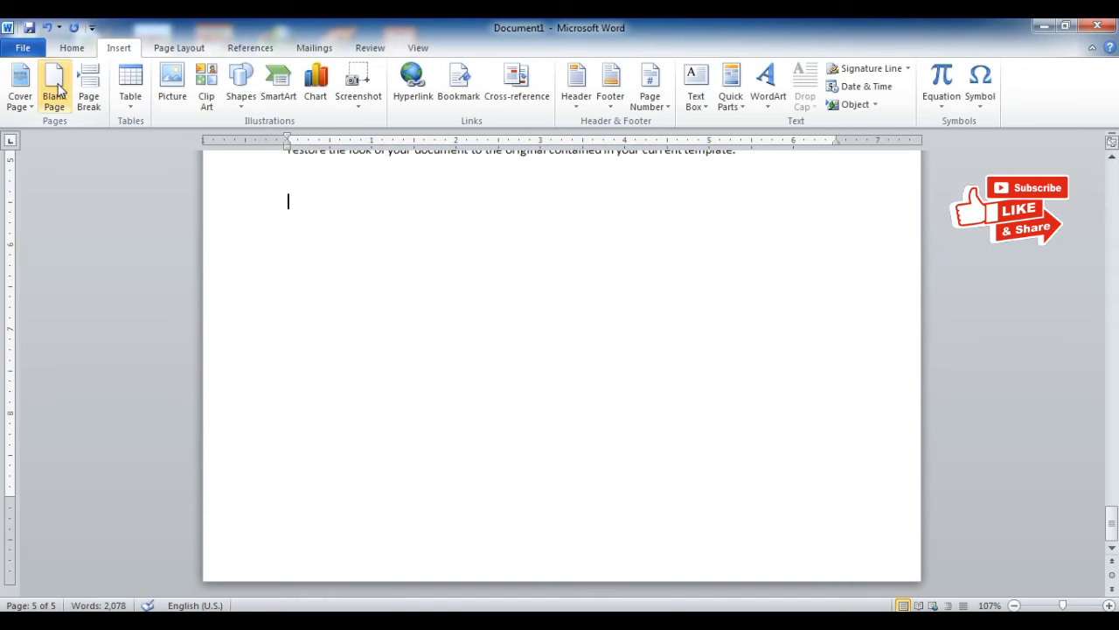
click(88, 92)
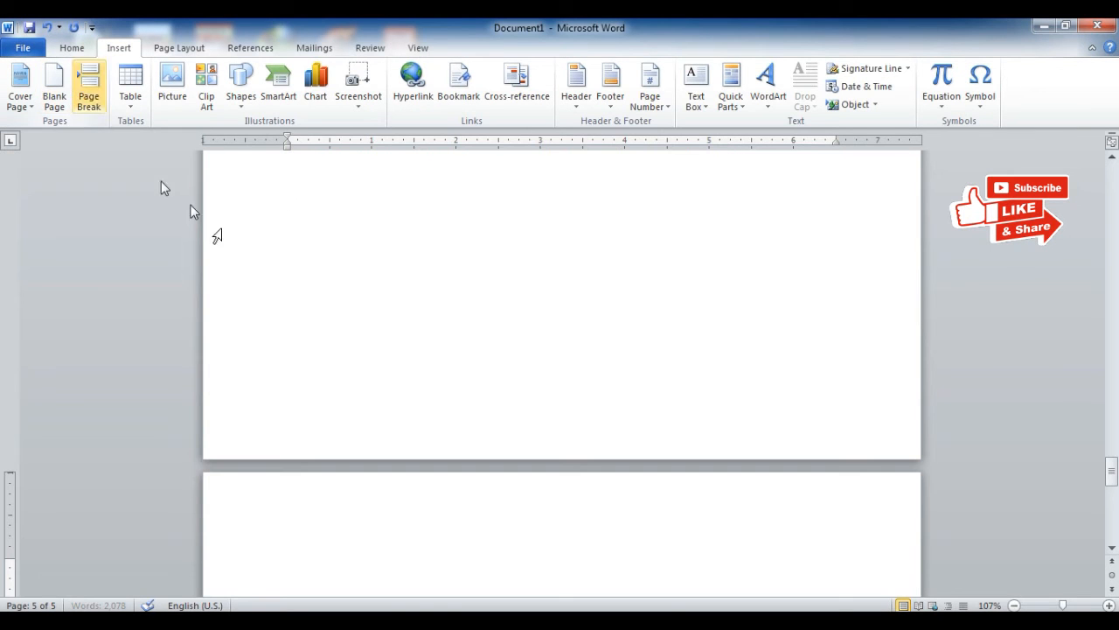
click(74, 47)
click(684, 89)
Enter the heading "LESSON- 3 COMPUTER STORAGE DEVICE" on page 6
text(LESS)
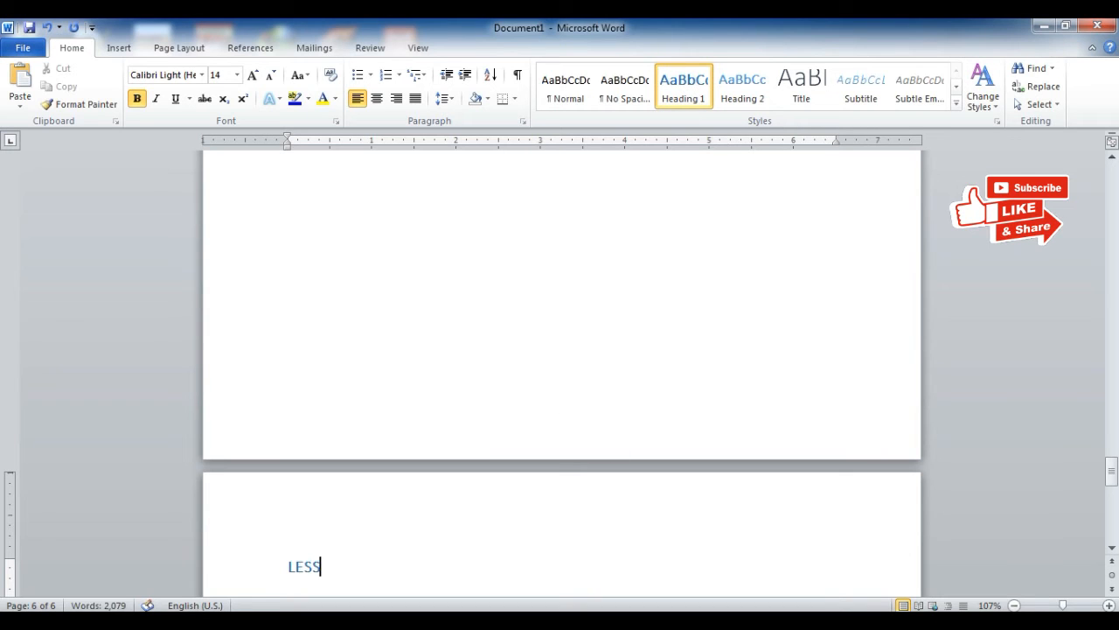
text(ON-)
scroll(475, 495, up, 15)
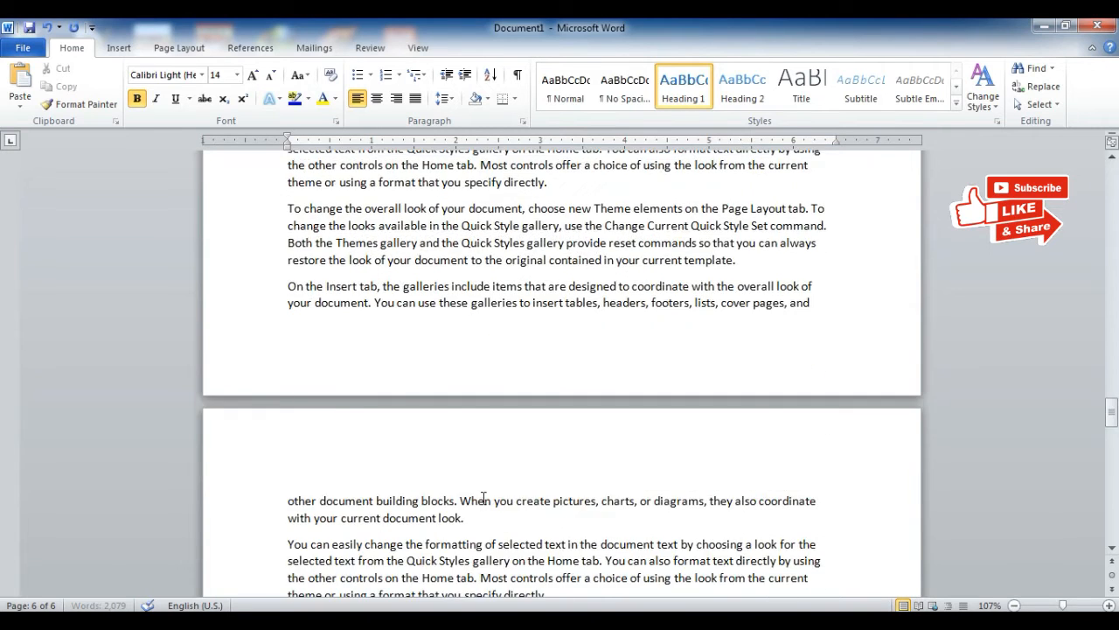
scroll(487, 495, up, 15)
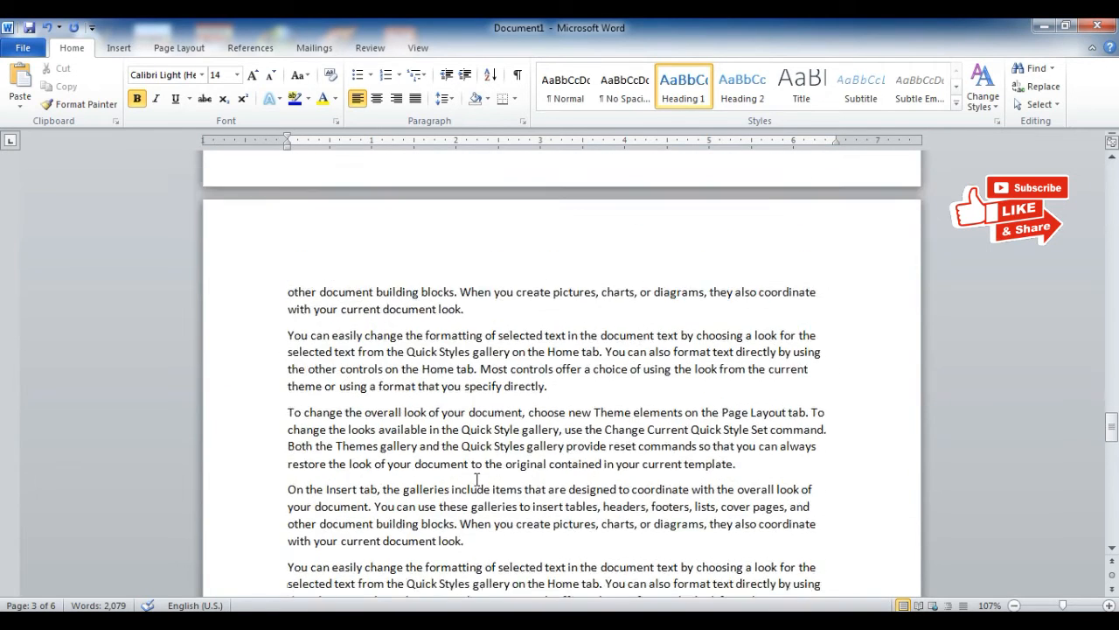
scroll(431, 464, down, 10)
text(3 CO)
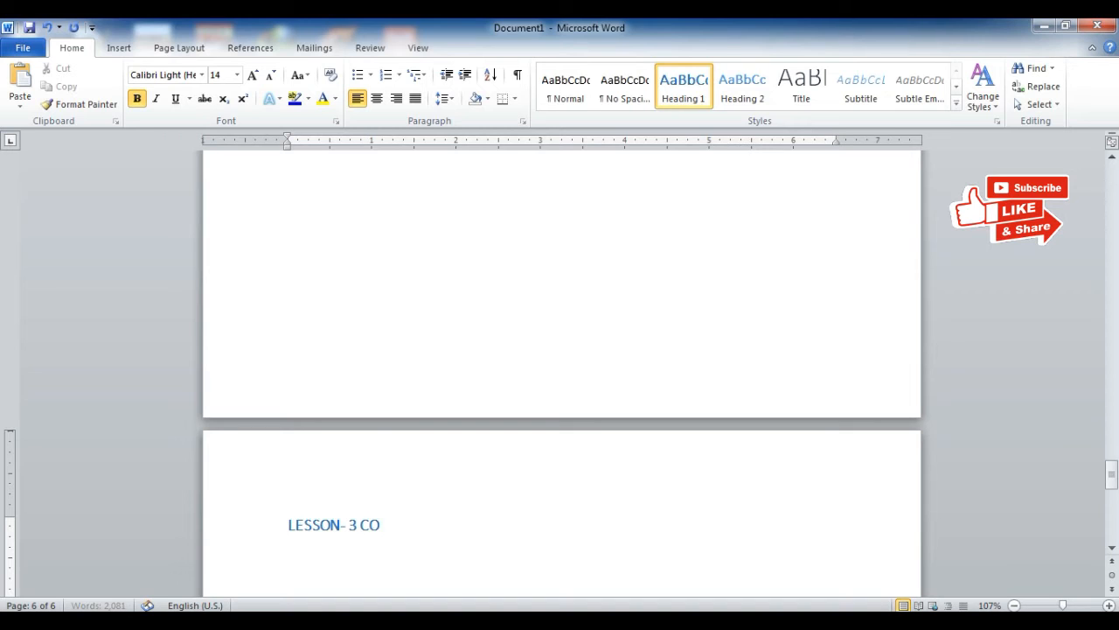
text(MPUTER )
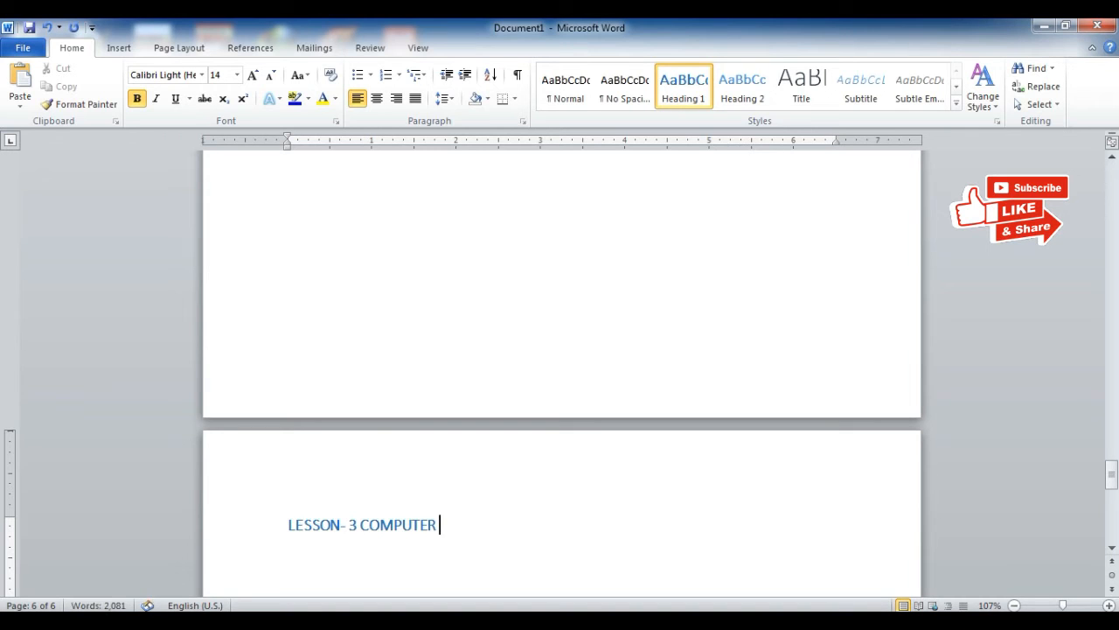
text(S)
key(BackSpace)
key(BackSpace)
text(TP)
key(BackSpace)
text(ORAGE)
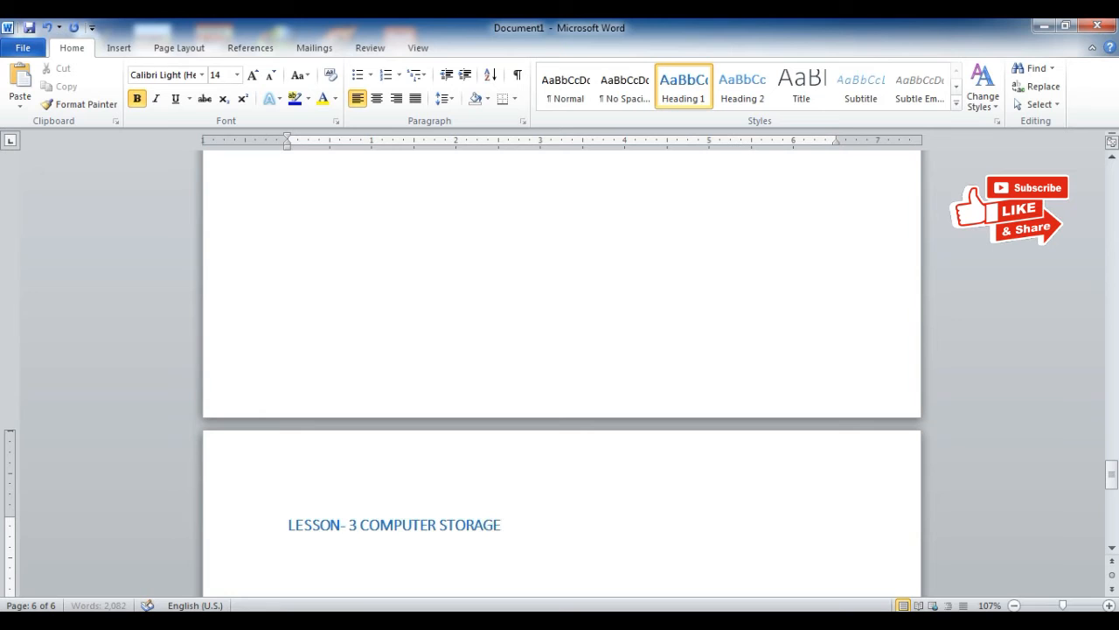
text( DEVICE)
Format the LESSON- 3 heading at 20 pt and center it
drag(575, 516, 288, 525)
click(253, 75)
click(253, 76)
click(253, 75)
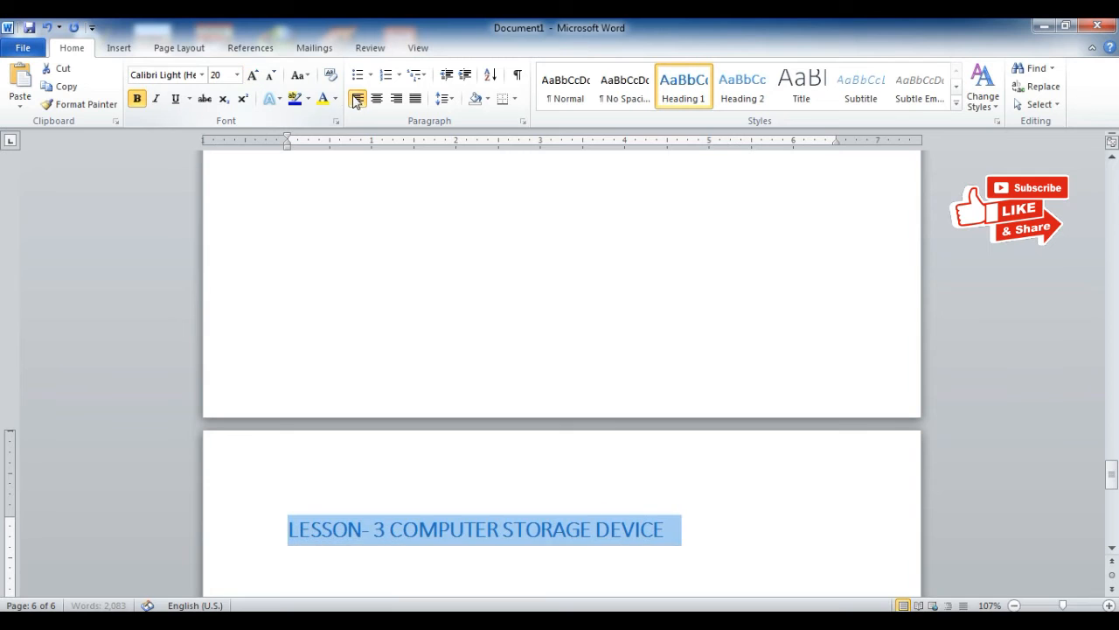
click(377, 98)
Fill the space below the LESSON- 3 heading with sample paragraphs generated by =RAND(14)
click(826, 534)
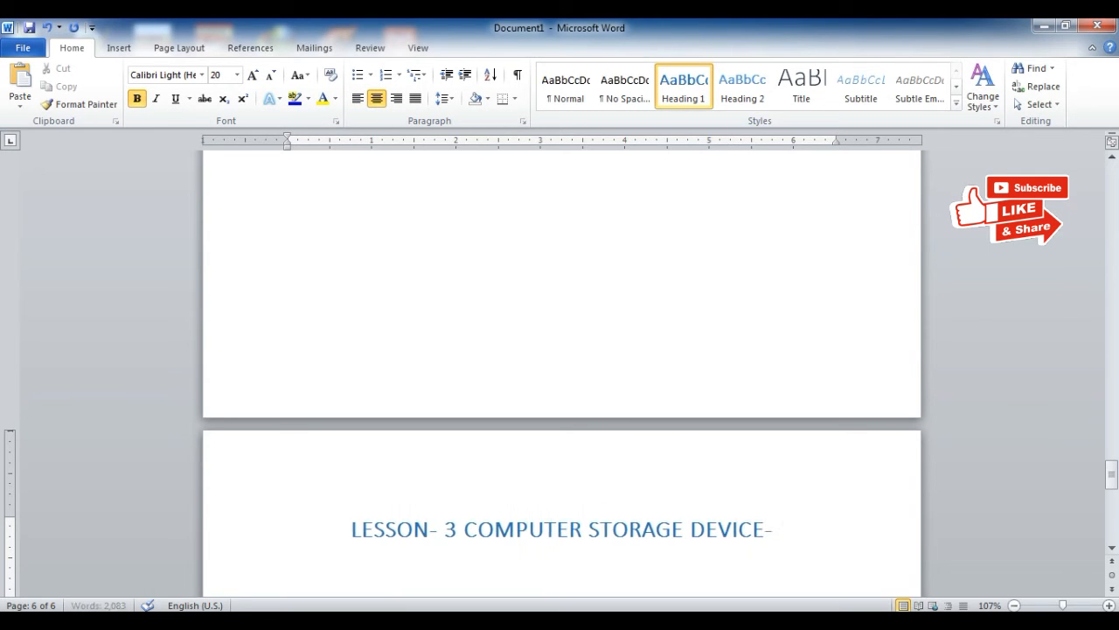
key(Return)
text(=RAND(14))
key(Return)
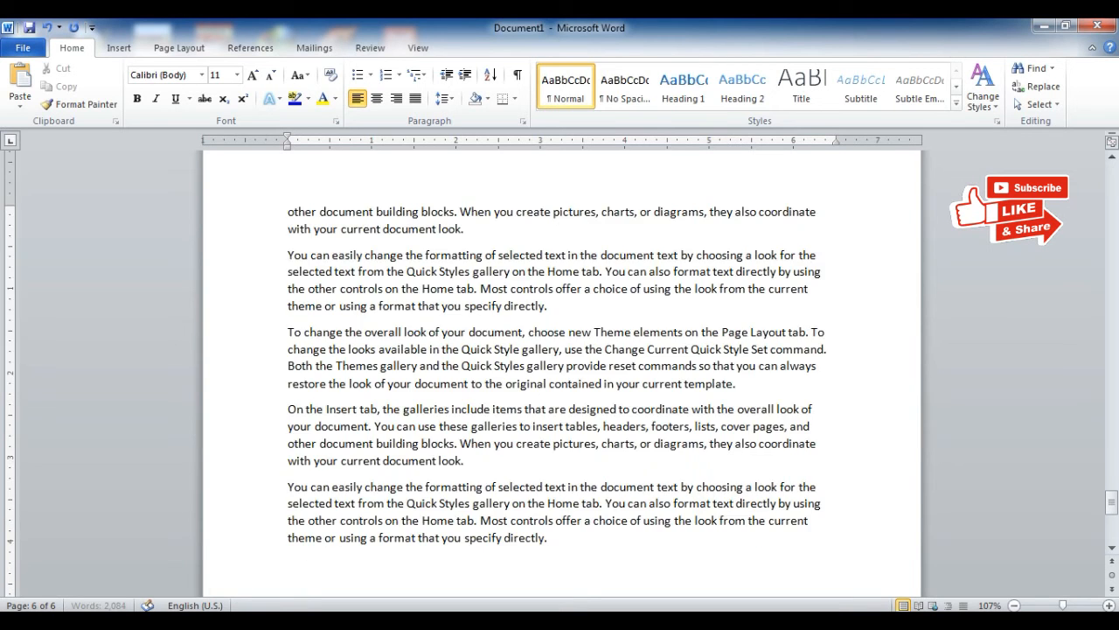
Review the INDEX page and the lesson pages side by side, checking where each lesson heading starts
scroll(724, 546, up, 20)
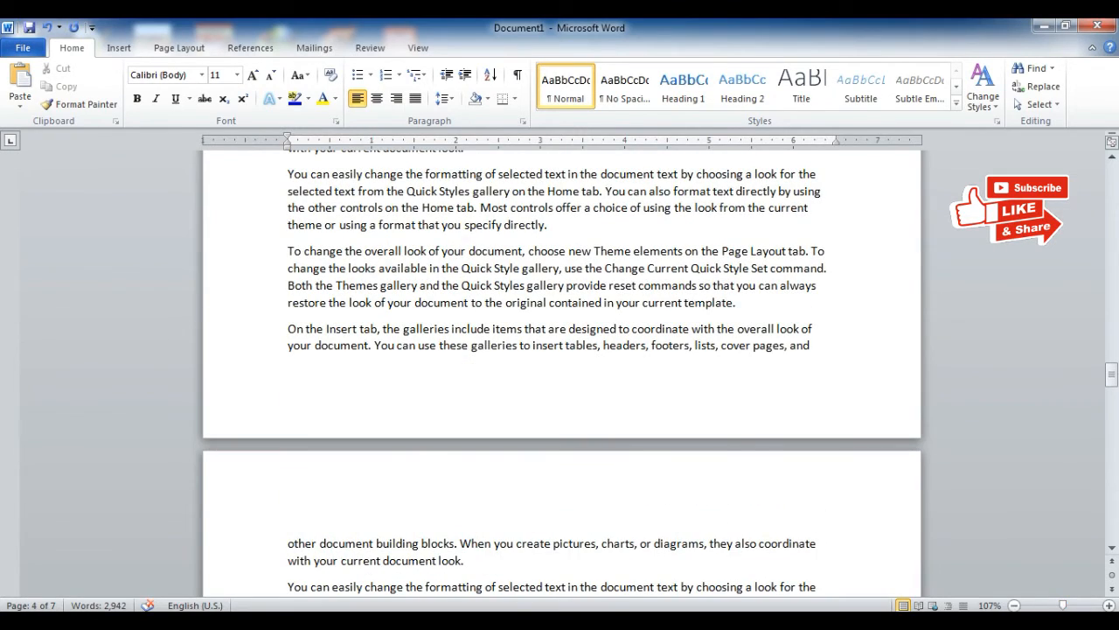
ctrl+scroll(616, 411, down, 6)
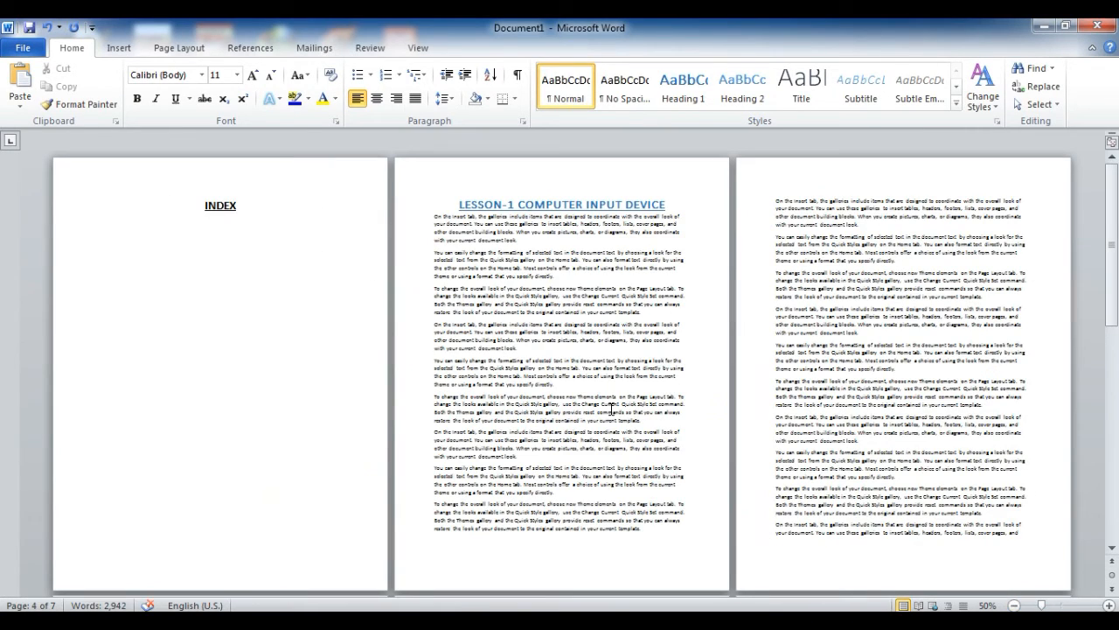
click(269, 273)
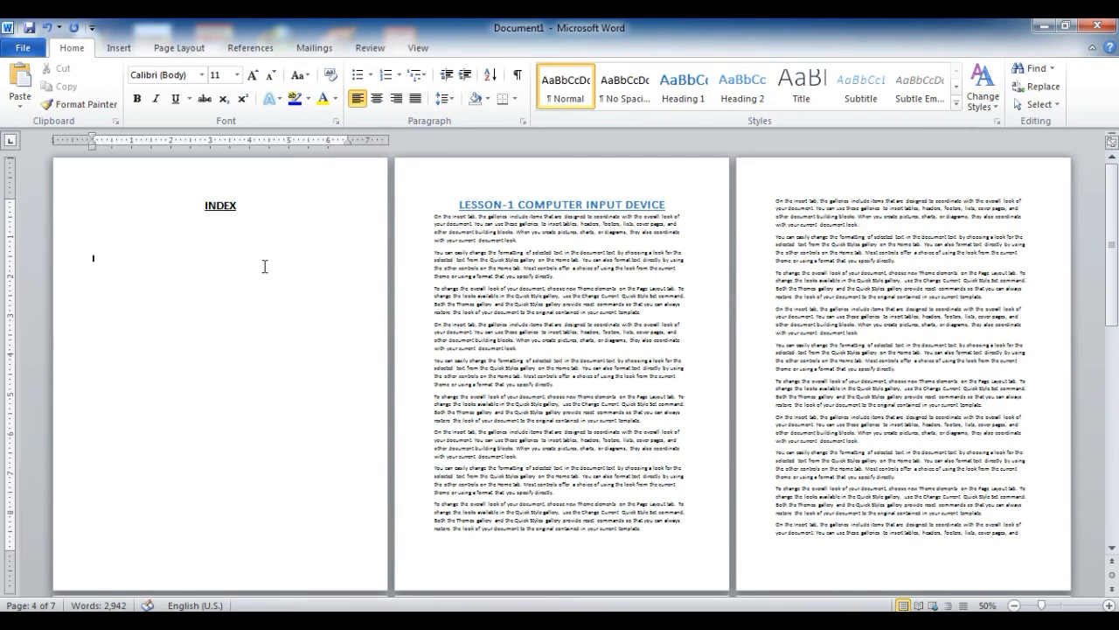
click(437, 241)
drag(467, 208, 654, 205)
click(600, 319)
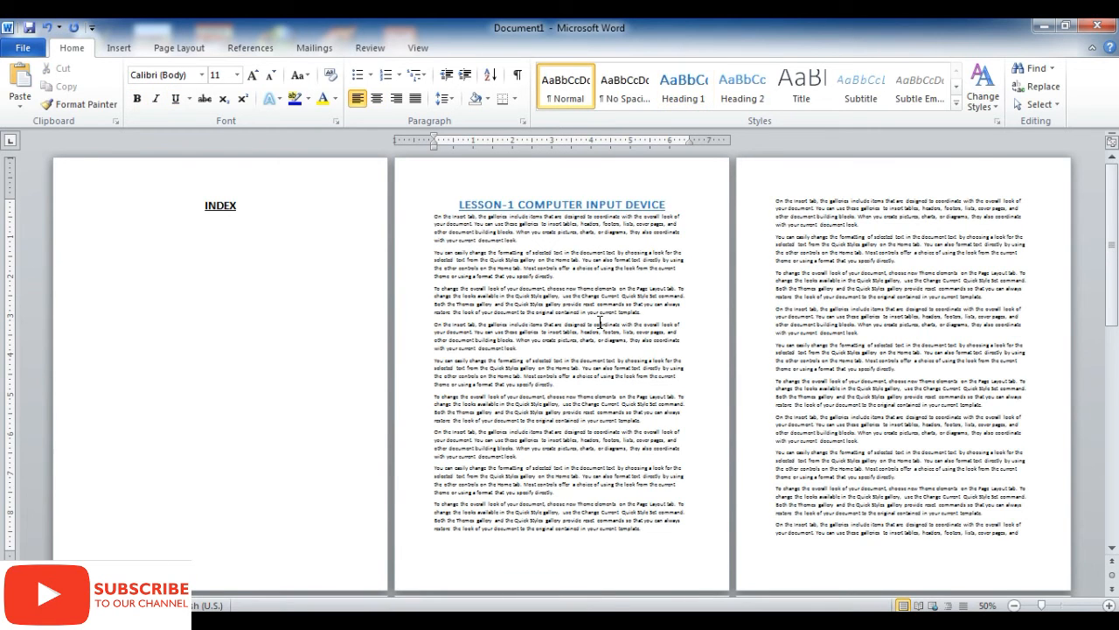
scroll(612, 359, down, 4)
scroll(275, 446, down, 1)
drag(810, 389, 1006, 387)
click(920, 499)
scroll(749, 479, down, 8)
scroll(233, 357, up, 10)
Insert the built-in Automatic Table 1 table of contents below the INDEX title on the first page
click(172, 270)
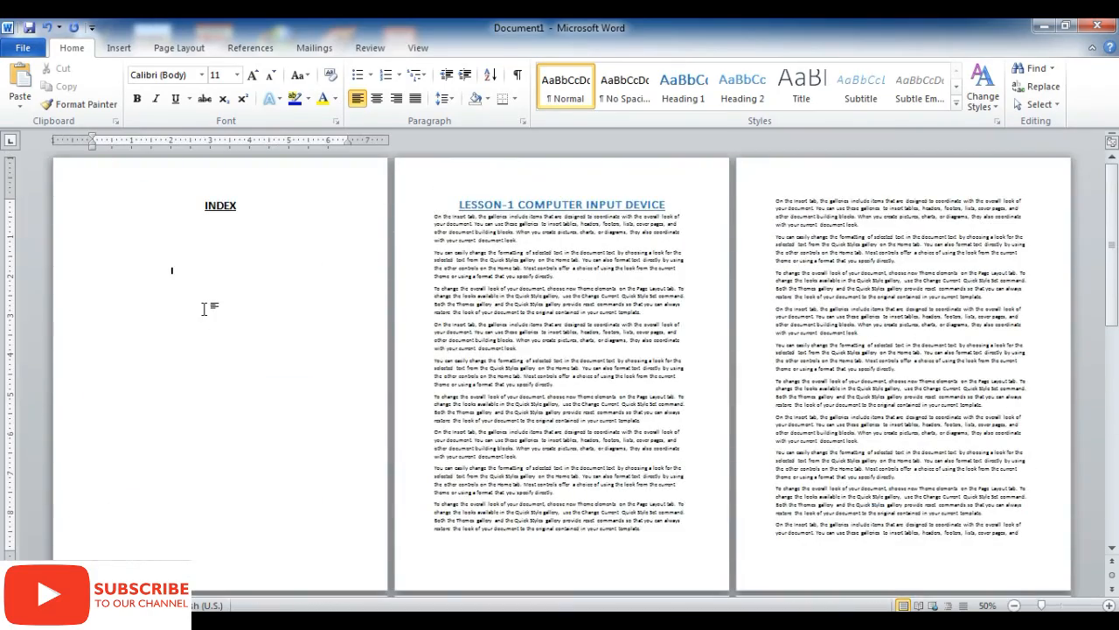
key(Delete)
key(ctrl+Return)
click(127, 50)
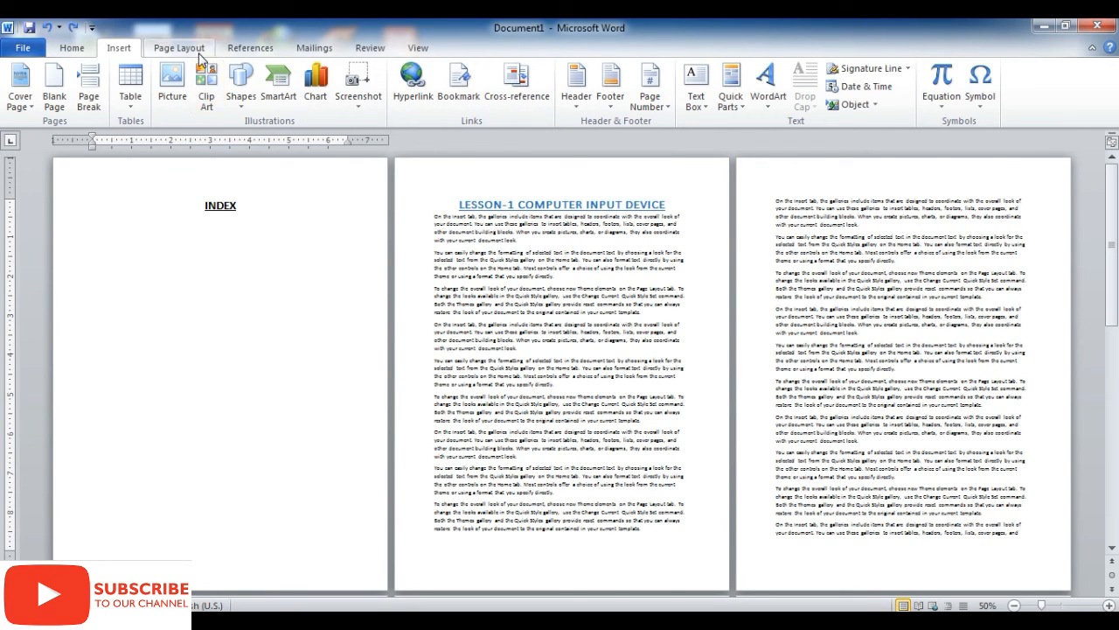
click(251, 54)
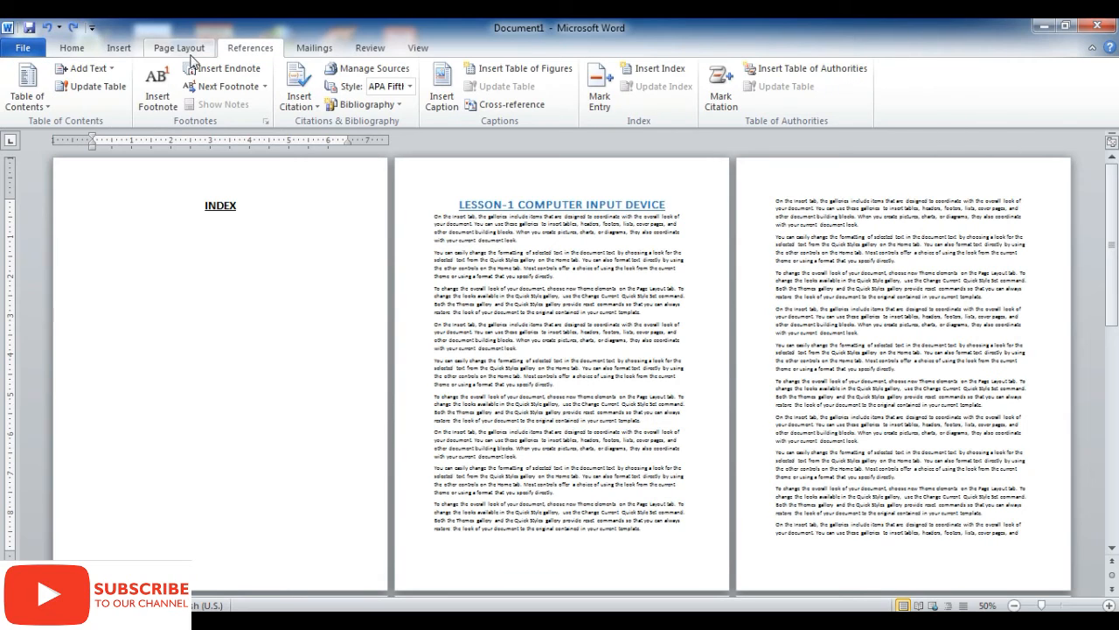
click(42, 107)
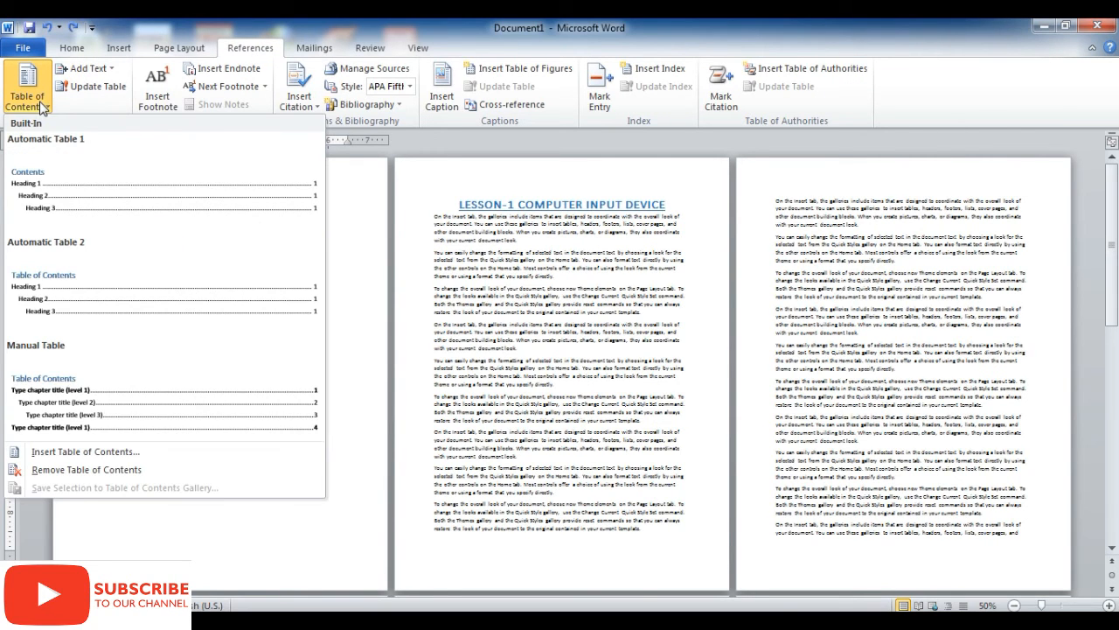
click(67, 208)
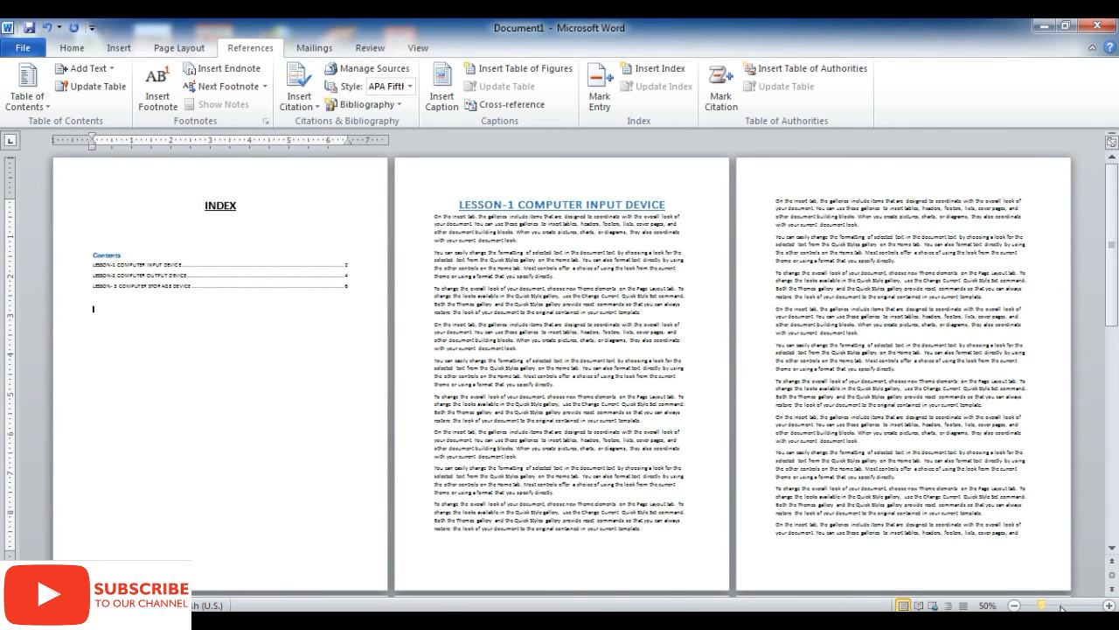
Delete the "Contents" title from the table of contents on the INDEX page
click(1061, 606)
click(431, 316)
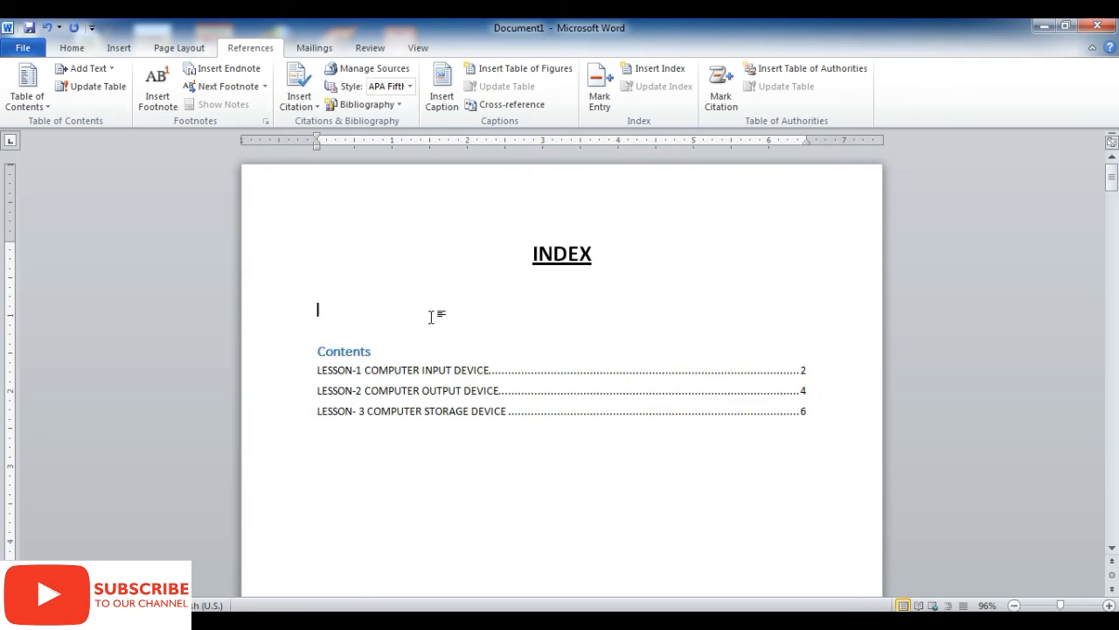
click(382, 346)
key(BackSpace)
key(BackSpace)
key(BackSpace)
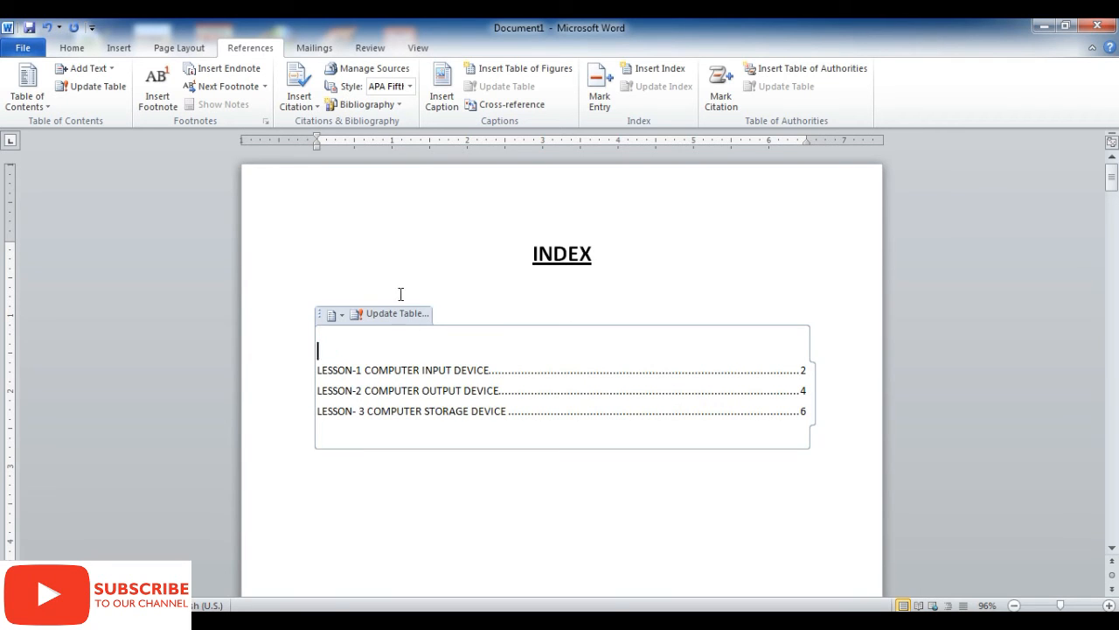
click(481, 503)
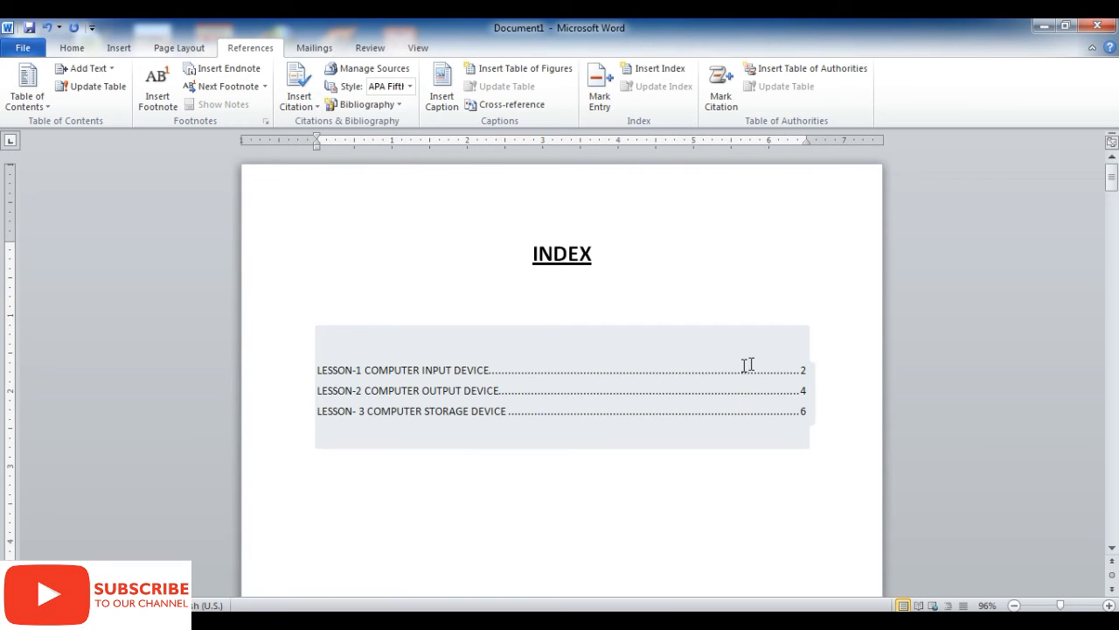
Examine the page numbers listed for the three lessons in the table of contents
click(806, 369)
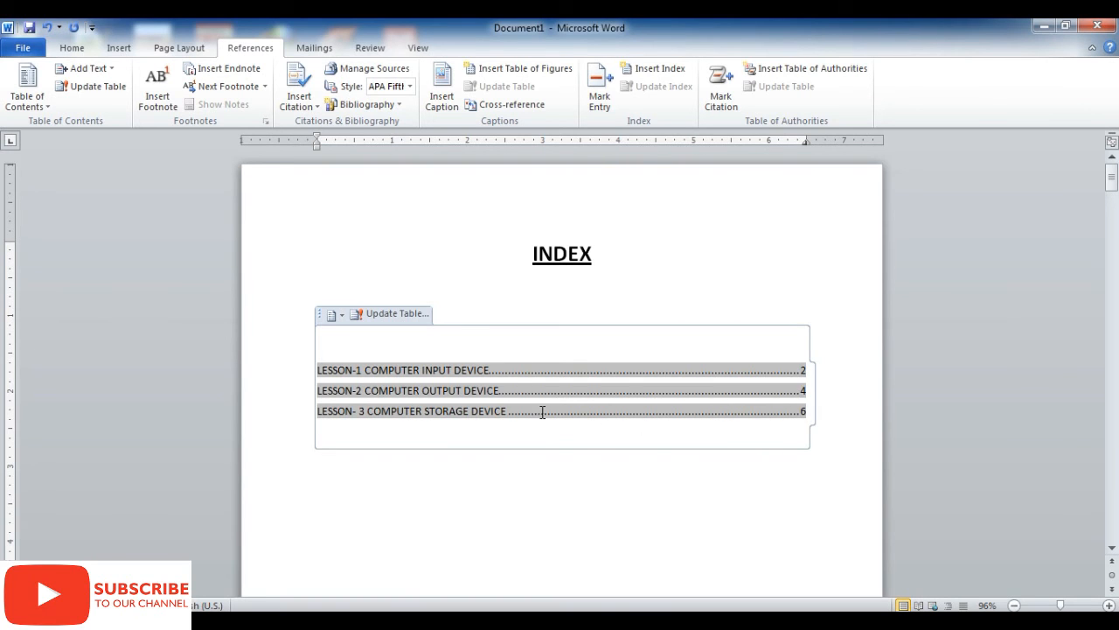
click(802, 390)
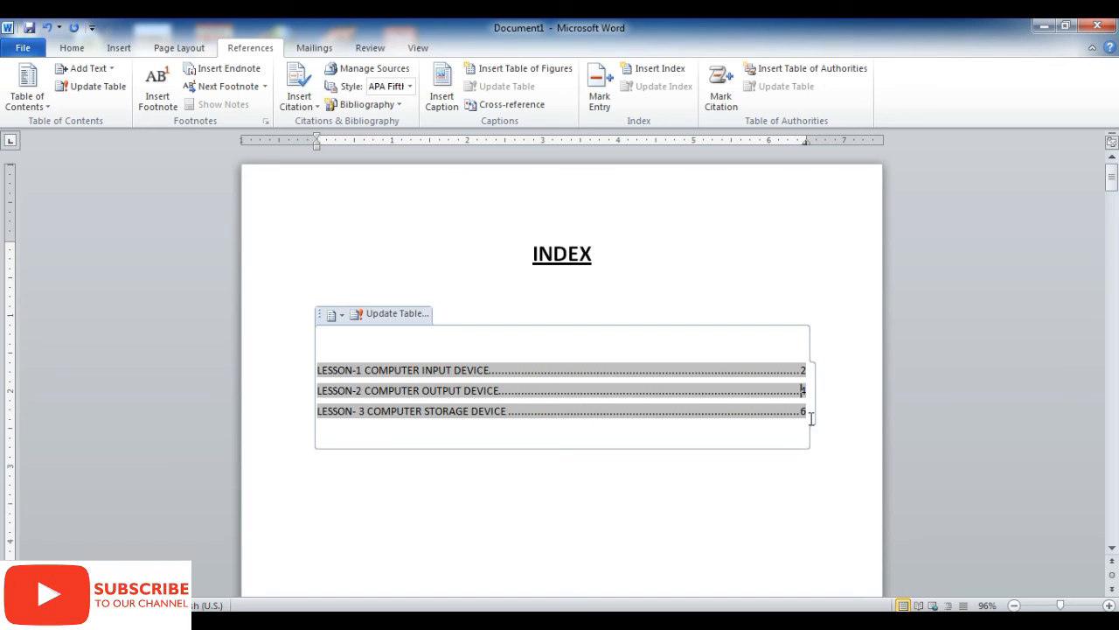
click(610, 487)
scroll(612, 473, down, 2)
click(785, 337)
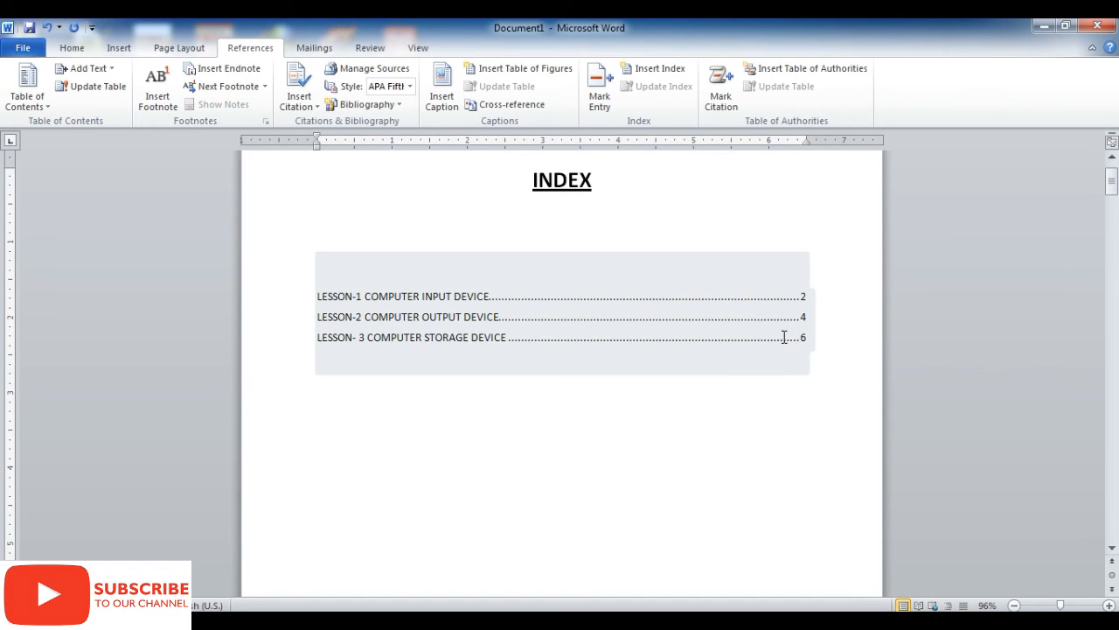
click(799, 377)
click(800, 374)
click(802, 356)
click(511, 366)
click(465, 412)
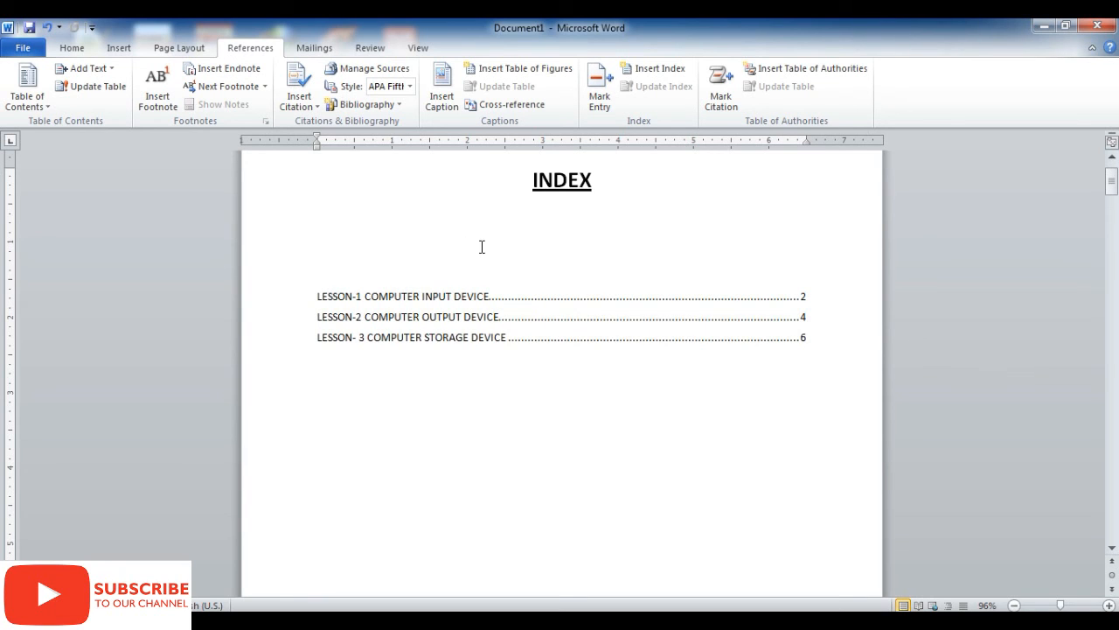
Follow the table of contents link to the LESSON- 3 page and return to the INDEX page to review the entries
ctrl+click(398, 337)
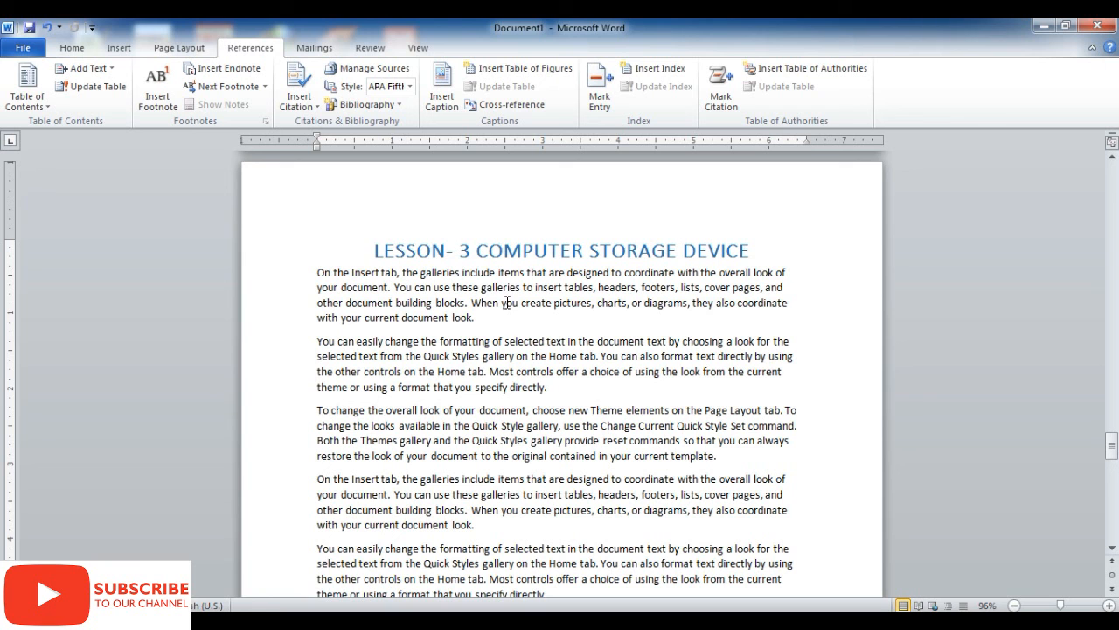
drag(1111, 445, 1108, 313)
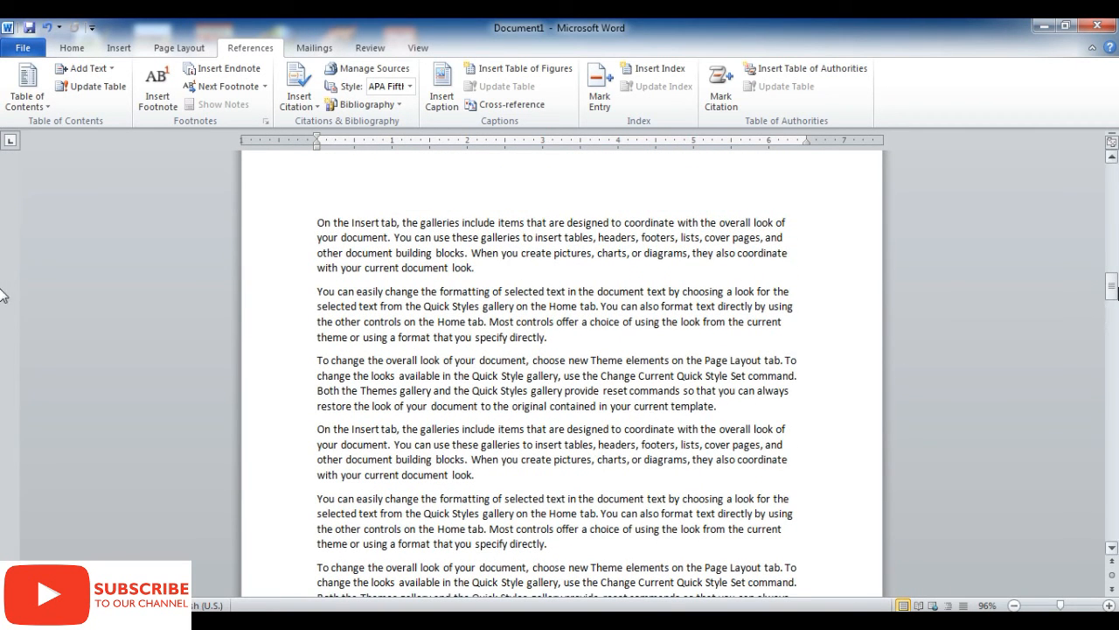
drag(1117, 290, 1116, 177)
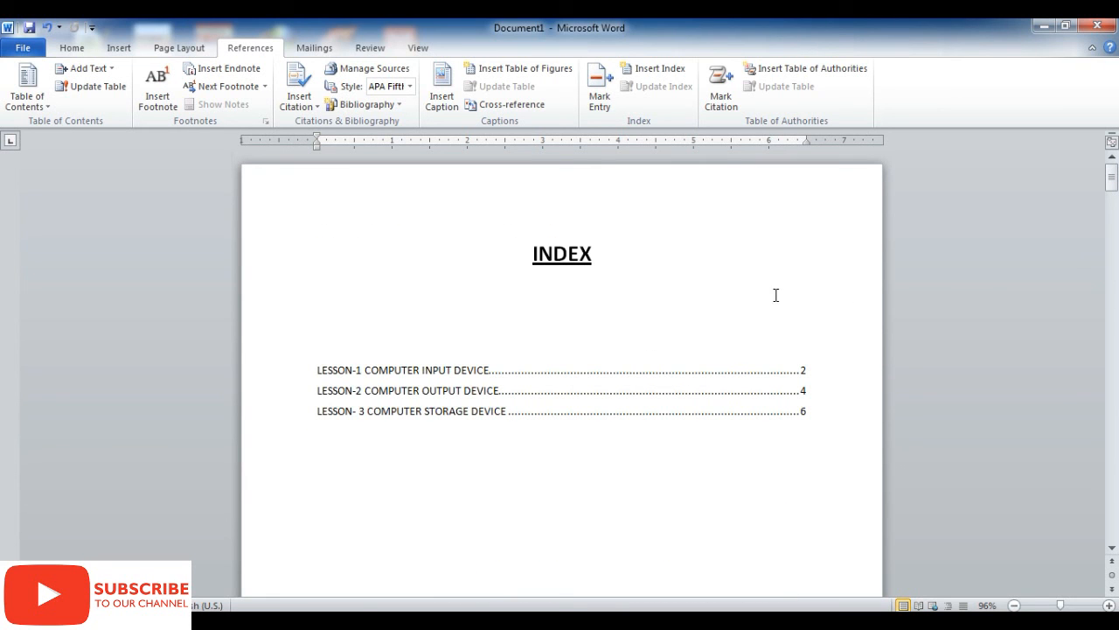
scroll(780, 290, down, 4)
click(573, 453)
scroll(549, 453, up, 4)
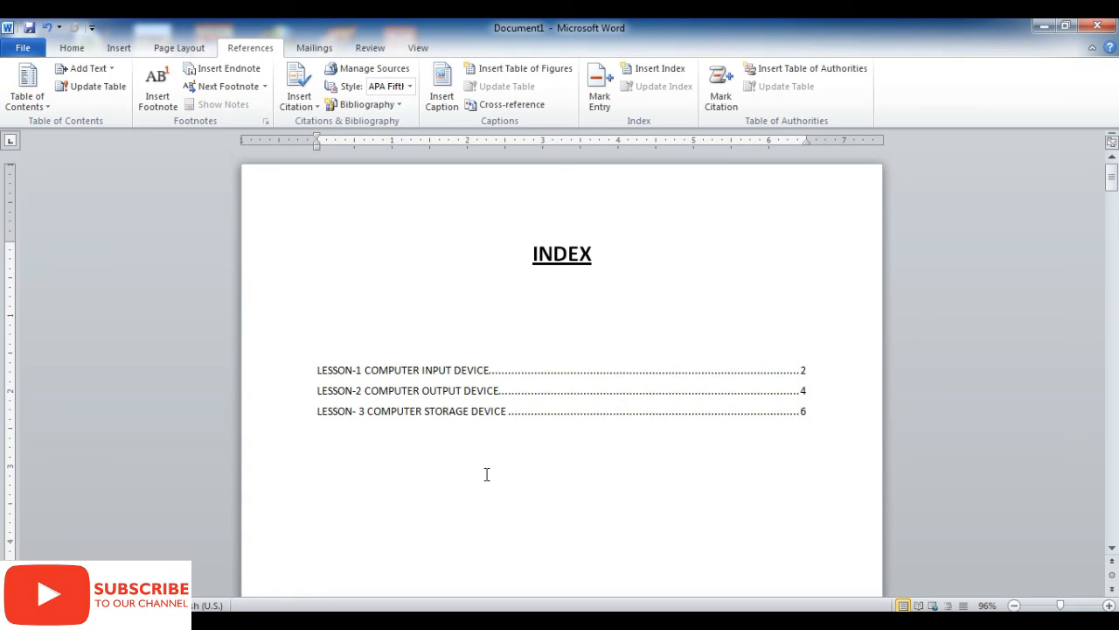
scroll(420, 451, down, 3)
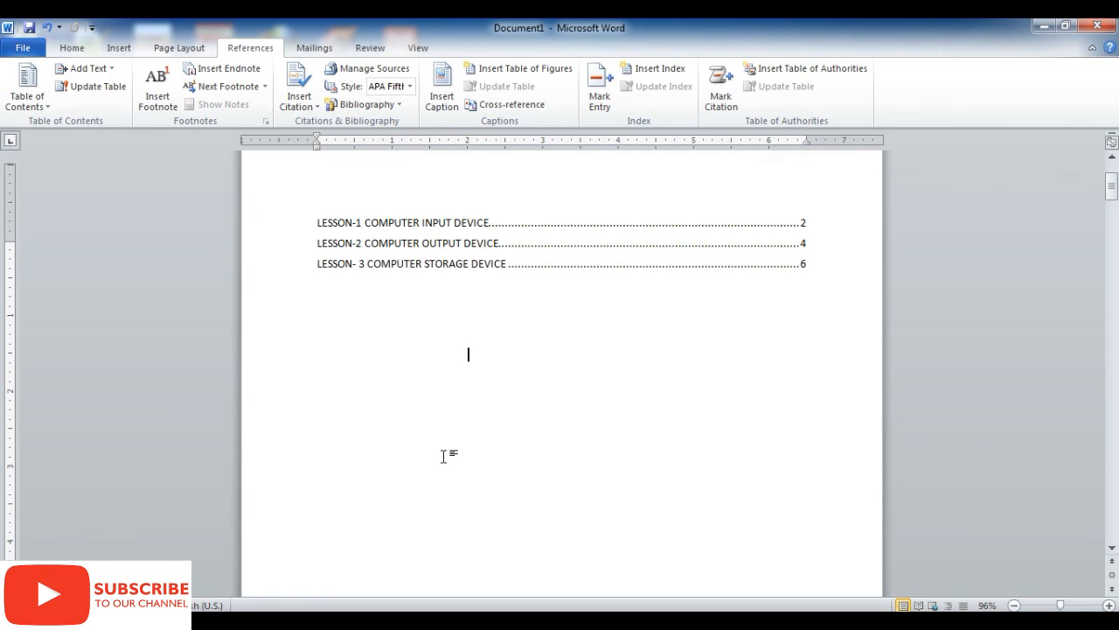